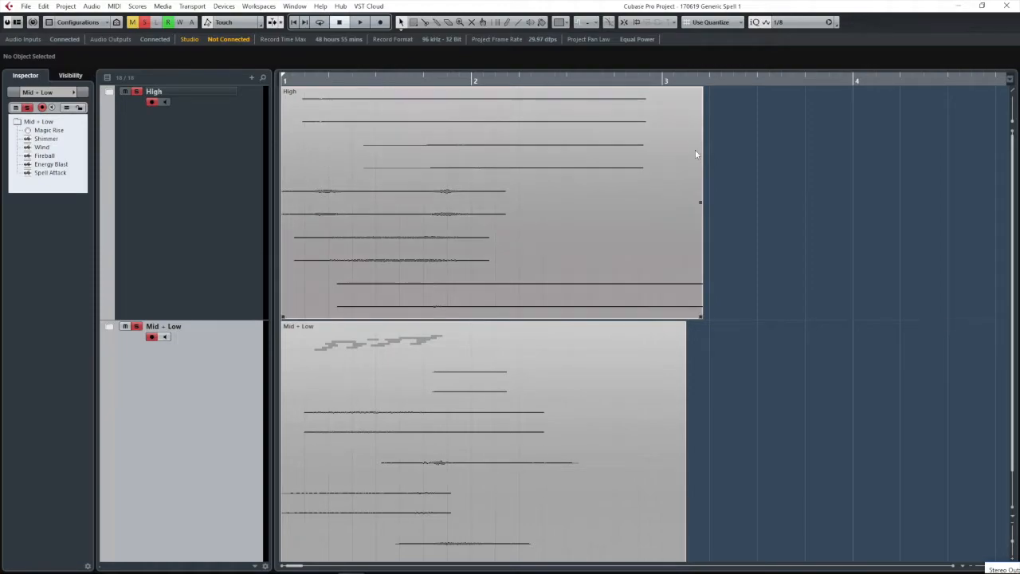
Step: Play back the complete spell sound with the High and Mid + Low layers together
key("space")
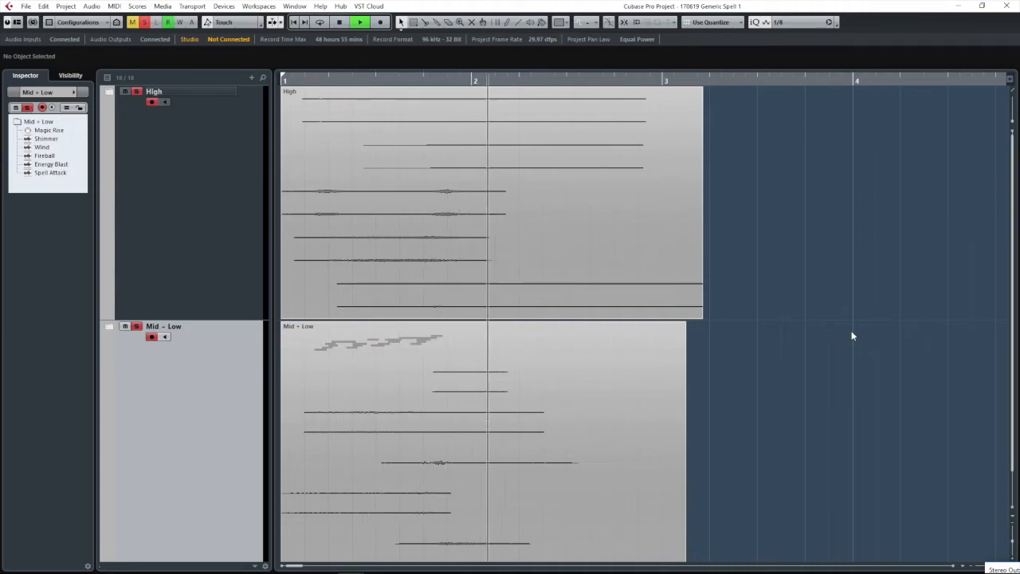
key("space")
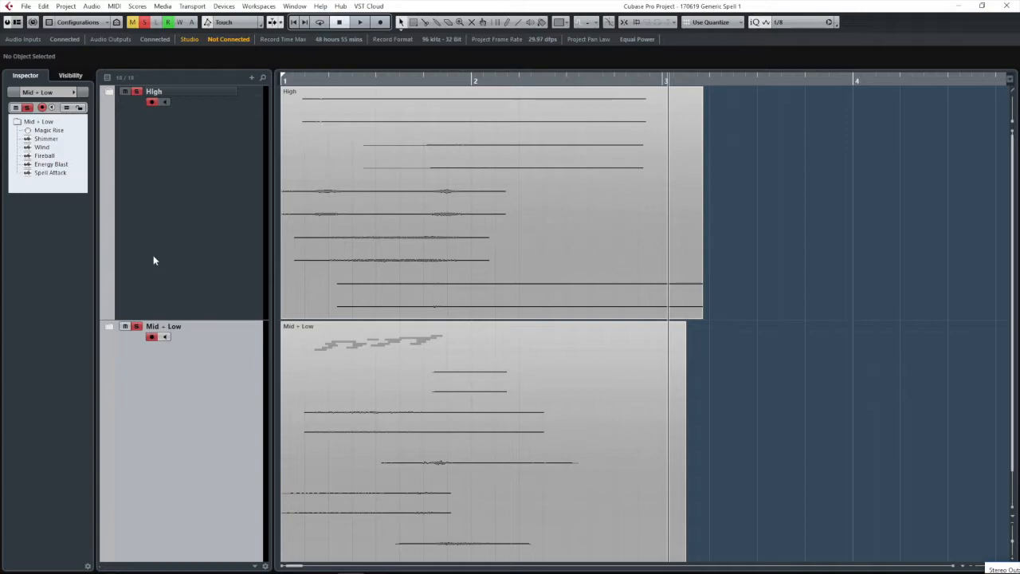
Step: Expand the Mid + Low folder track to show the individual tracks inside it
left_click(189, 250)
left_click(187, 404)
left_click(125, 92)
left_click(109, 327)
scroll(209, 250, "down", 3)
scroll(402, 457, "up", 3)
scroll(423, 413, "down", 2)
scroll(143, 192, "up", 1)
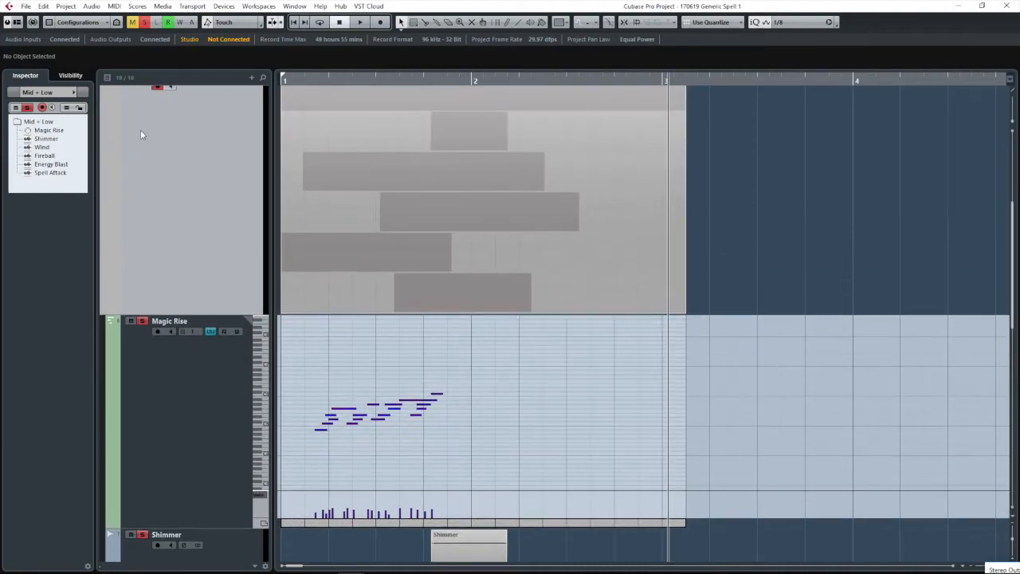
Step: Solo the Magic Rise track and play it alone from the start of the project
scroll(140, 134, "up", 1)
left_click(131, 90)
left_click(143, 335)
scroll(367, 231, "down", 1)
left_click_drag(329, 80, 211, 92)
key("space")
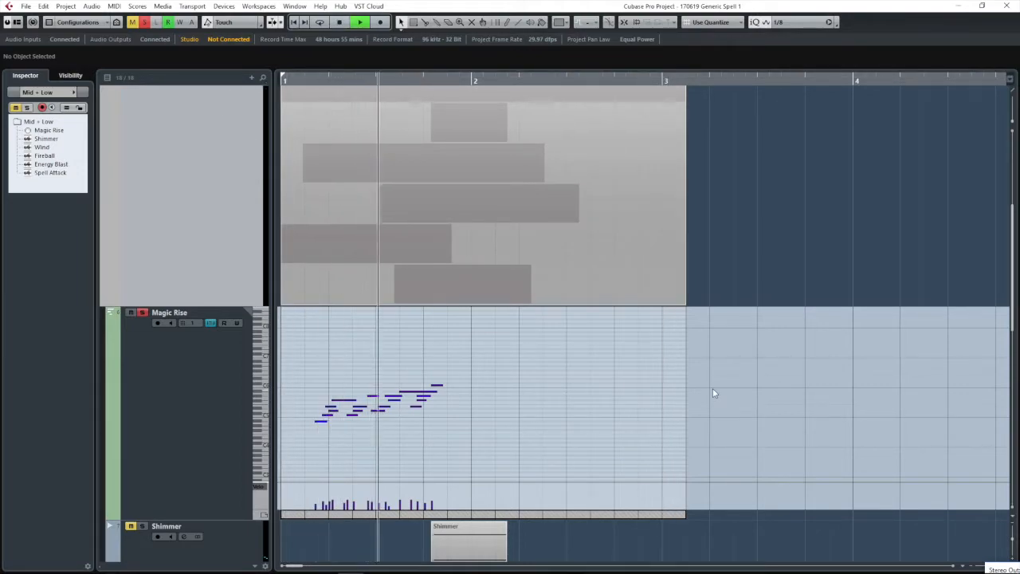
scroll(648, 375, "down", 1)
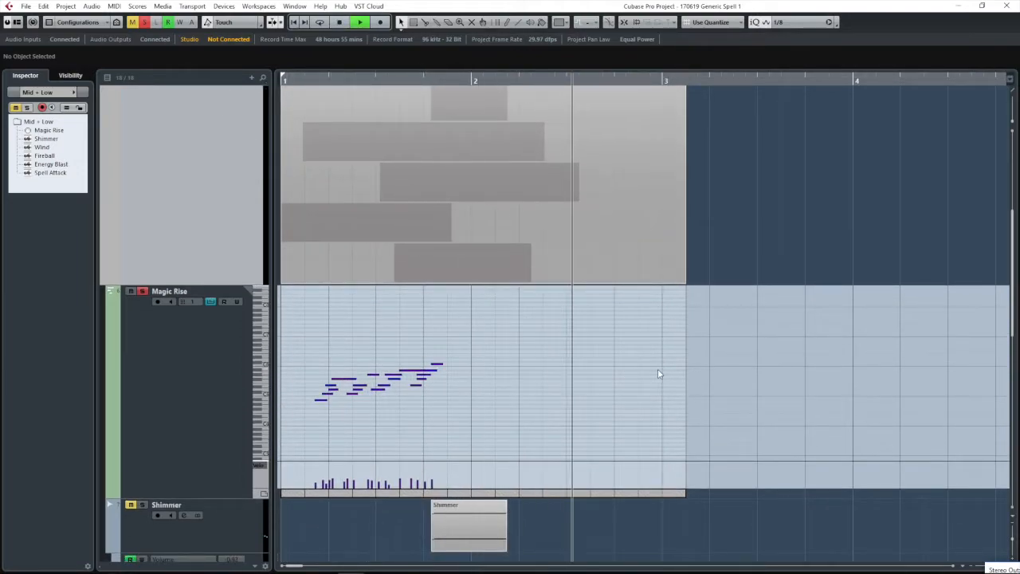
key("space")
Step: Open the Massive instrument on the Magic Rise track to examine its CHEMICALS patch, and close it
left_click(196, 381)
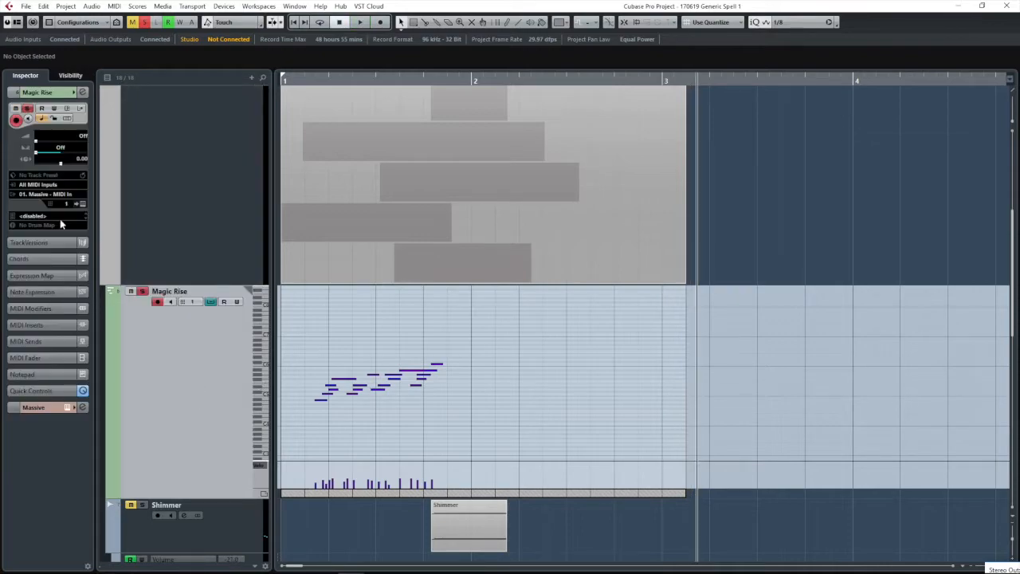
left_click(81, 203)
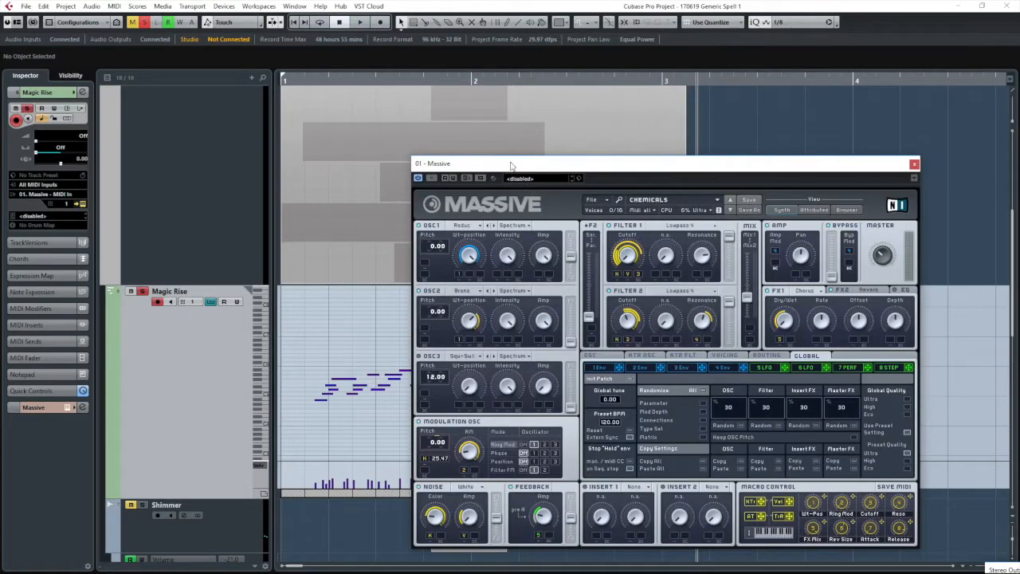
left_click_drag(503, 163, 586, 116)
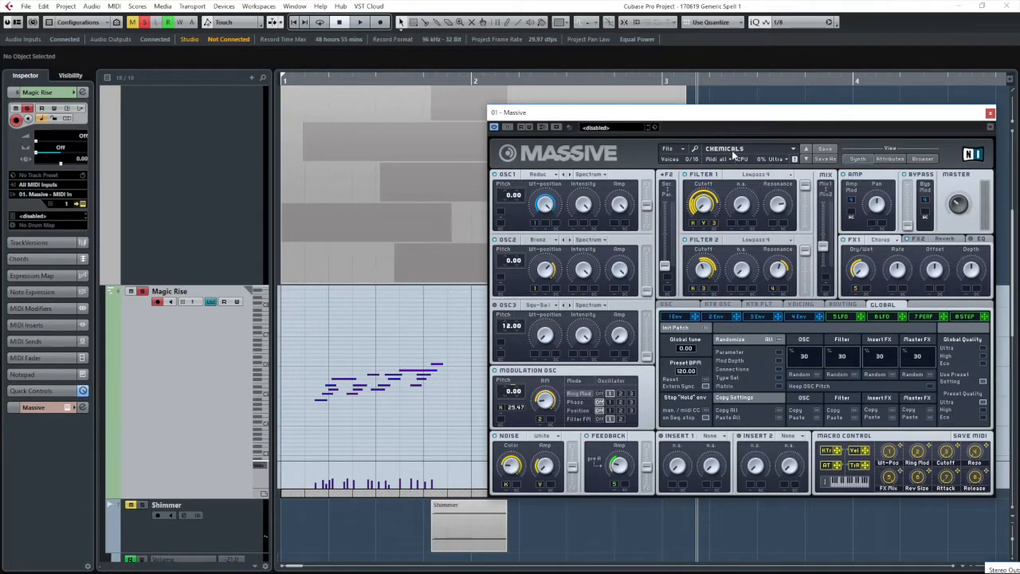
left_click_drag(633, 117, 645, 152)
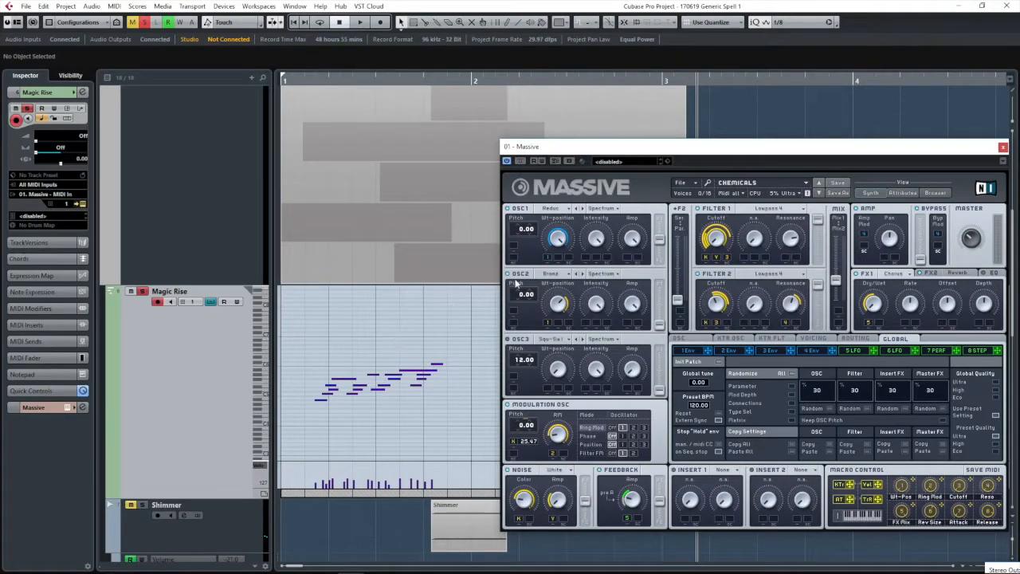
left_click(1002, 147)
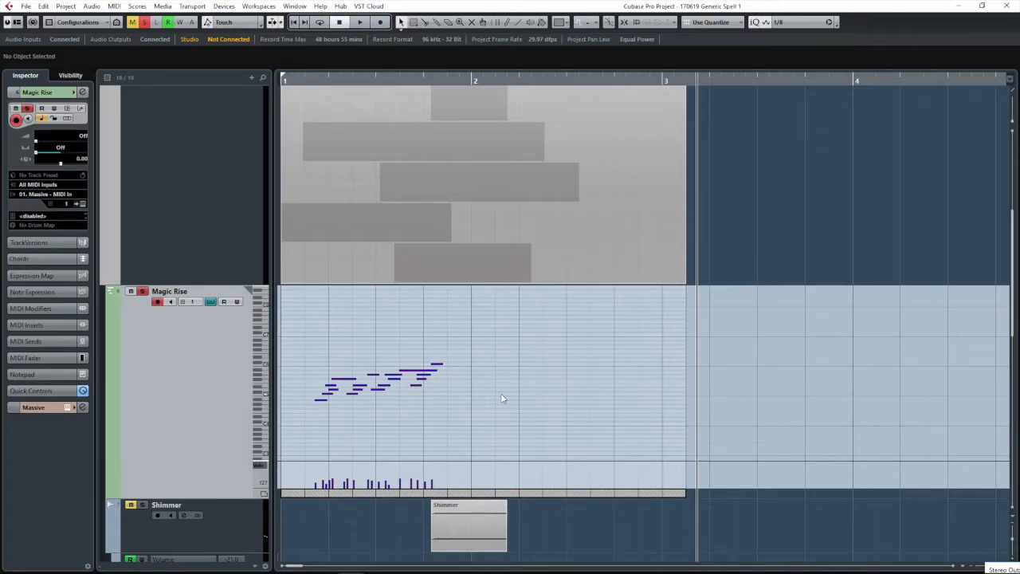
Step: Examine the ascending note run in the Magic Rise part, marking out the rising phrase and its final notes
left_click(265, 394)
left_click_drag(329, 79, 257, 77)
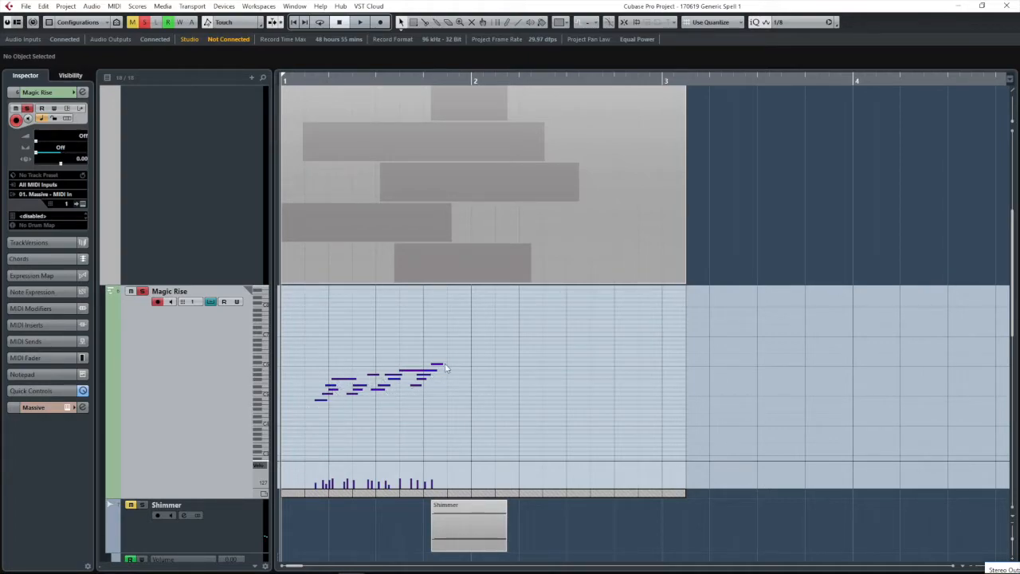
left_click_drag(295, 417, 403, 363)
left_click_drag(417, 397, 453, 357)
left_click(491, 407)
Step: Solo the Shimmer track instead of Magic Rise and play it back
scroll(176, 319, "down", 1)
scroll(183, 287, "down", 1)
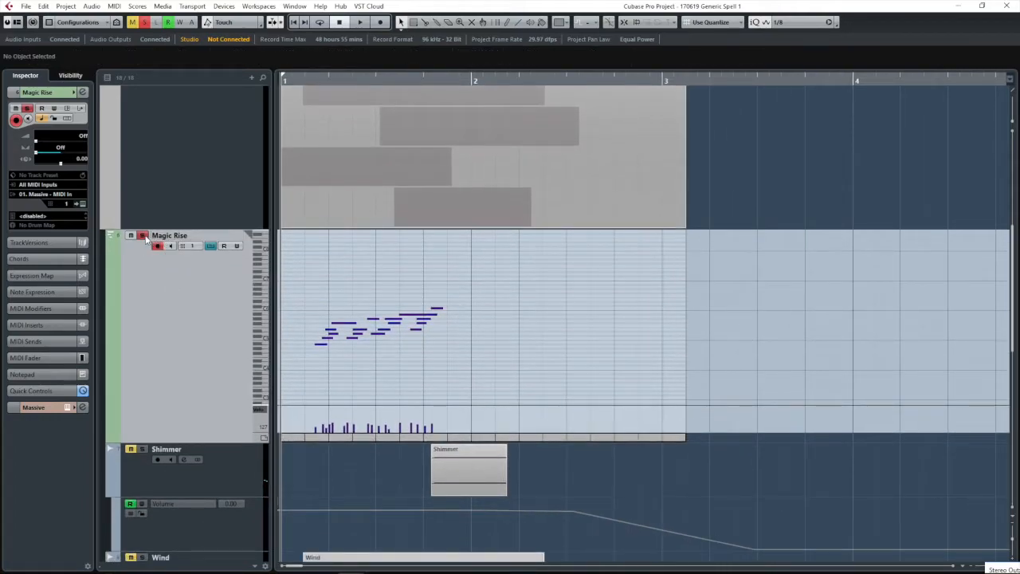
scroll(182, 284, "down", 3)
left_click(142, 336)
left_click(388, 147)
key("space")
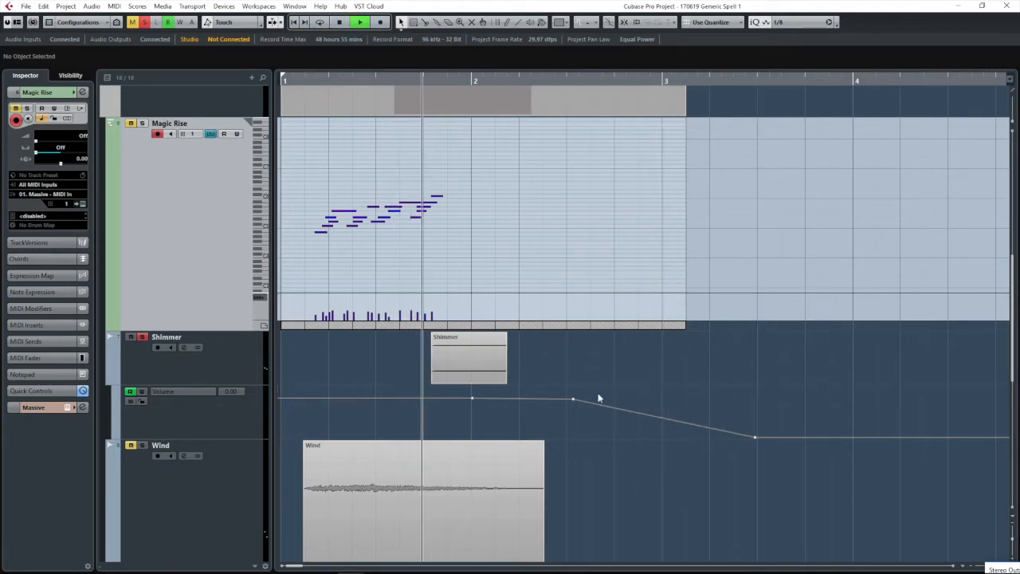
key("space")
Step: Open the Replika insert on the Shimmer track to examine its delay settings, and close it
left_click(219, 367)
left_click(25, 160)
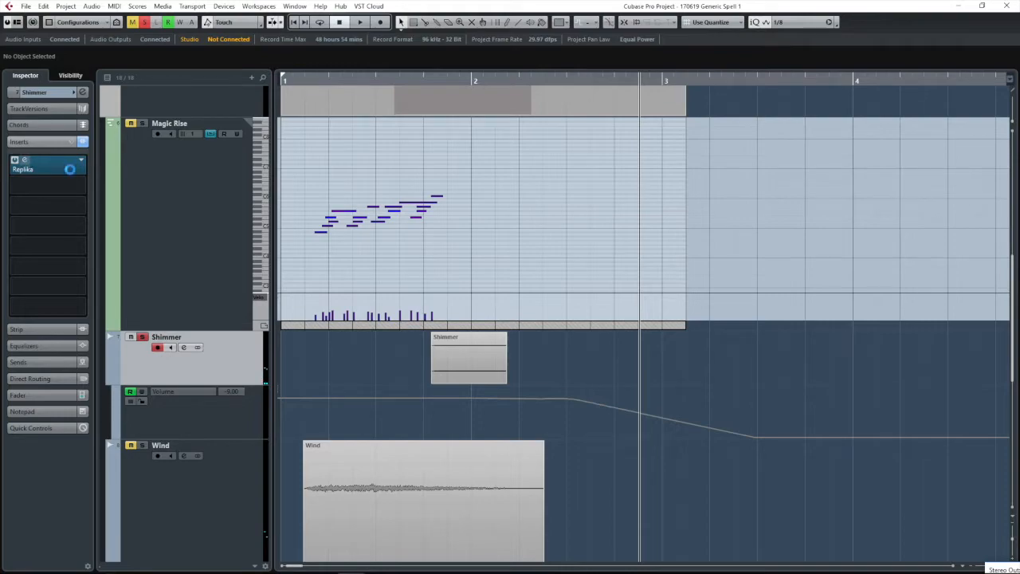
left_click_drag(685, 111, 456, 123)
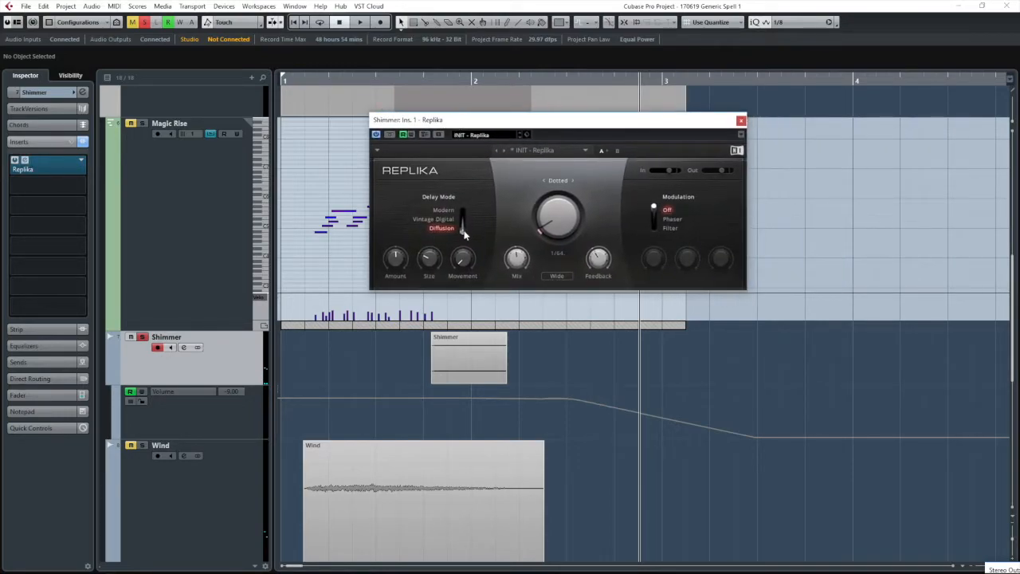
left_click(741, 120)
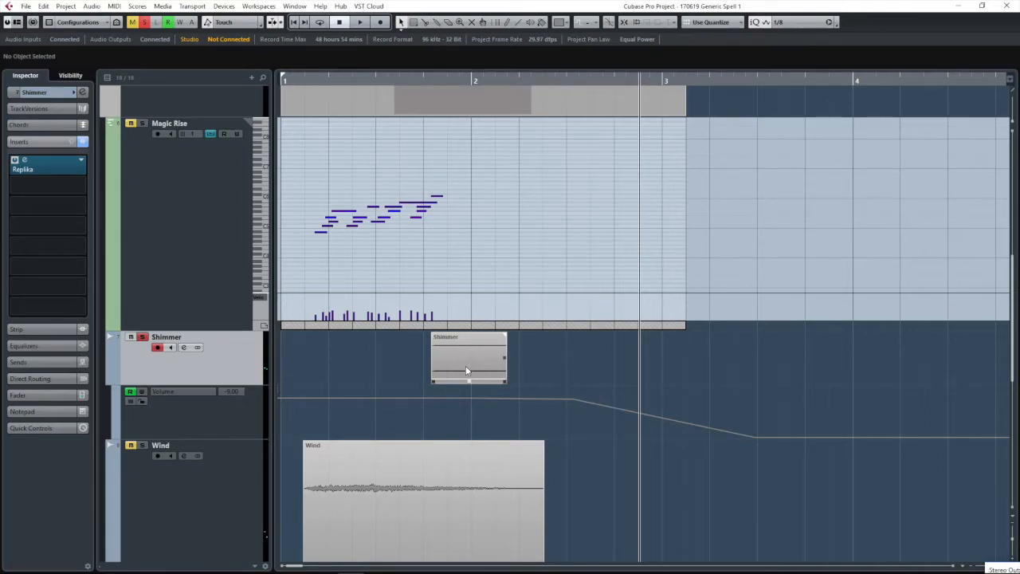
left_click(188, 248)
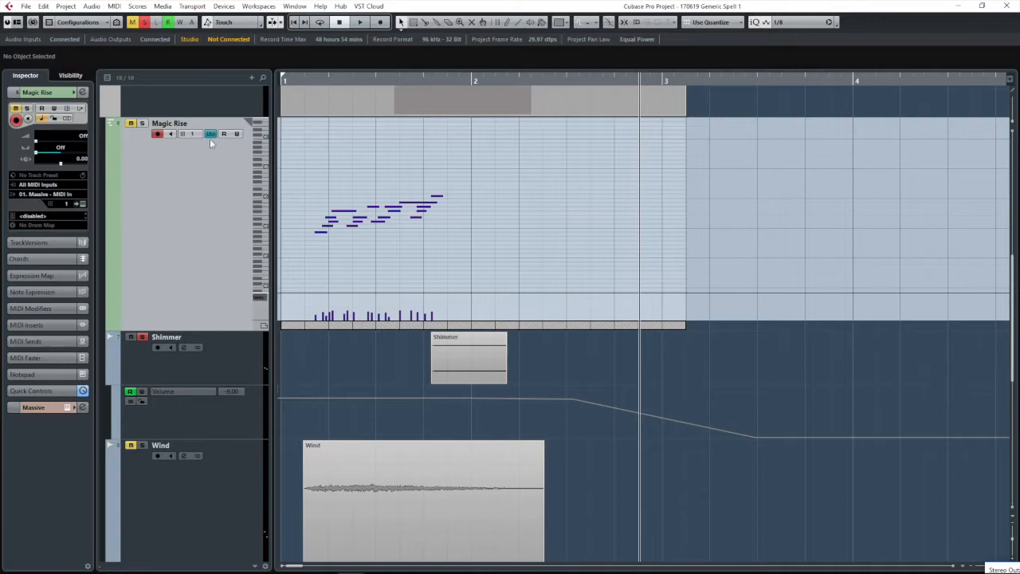
left_click(247, 371)
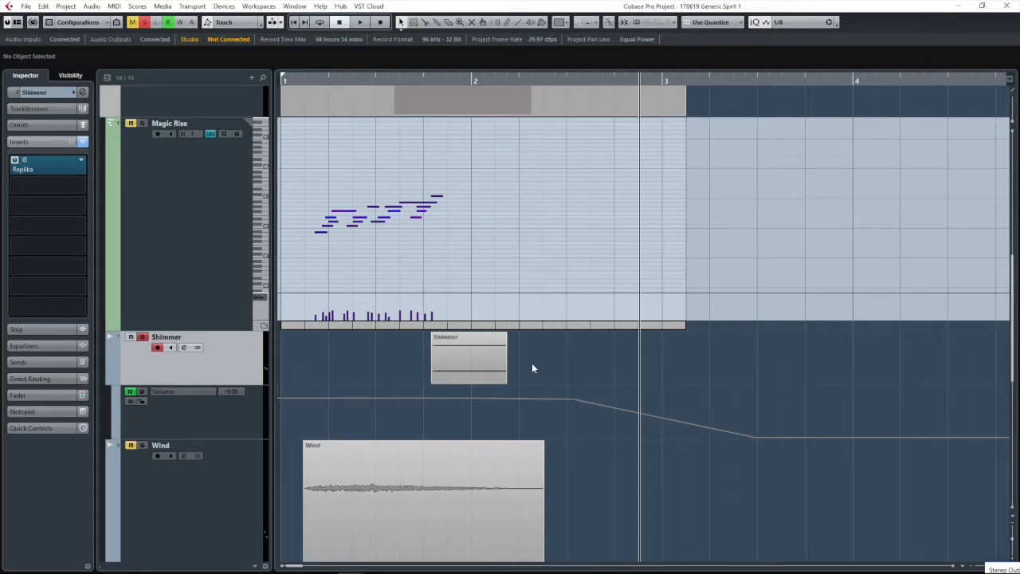
Step: Solo the Wind track instead of Shimmer and play it from the first bar
scroll(398, 329, "down", 1)
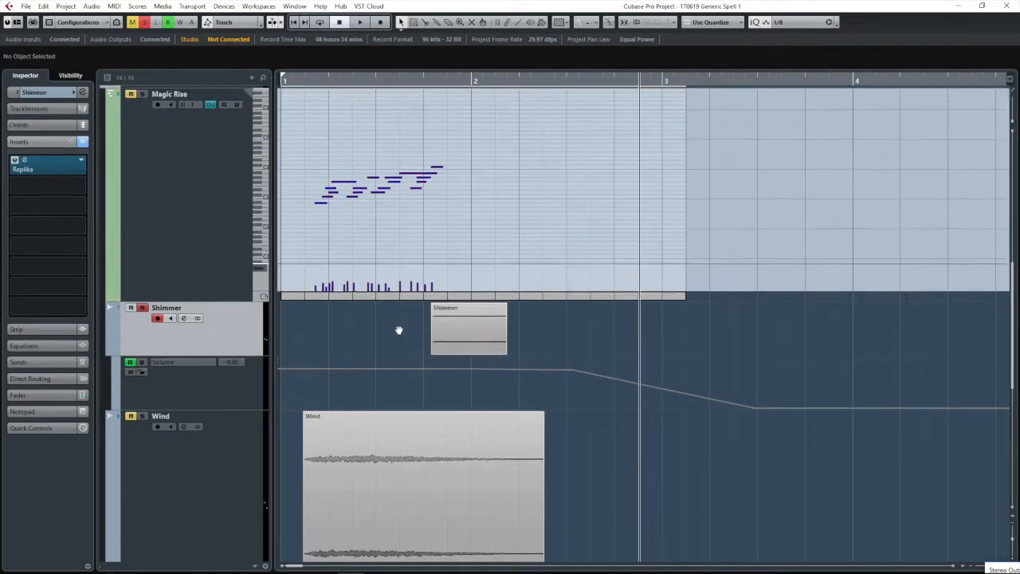
scroll(398, 329, "down", 1)
scroll(216, 436, "down", 4)
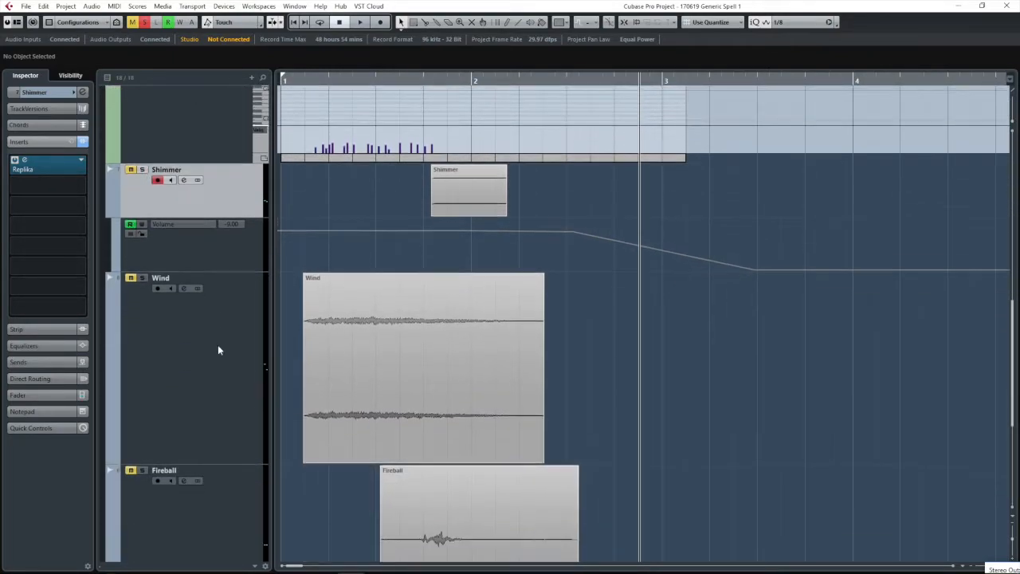
left_click(190, 358)
left_click(349, 80)
key("space")
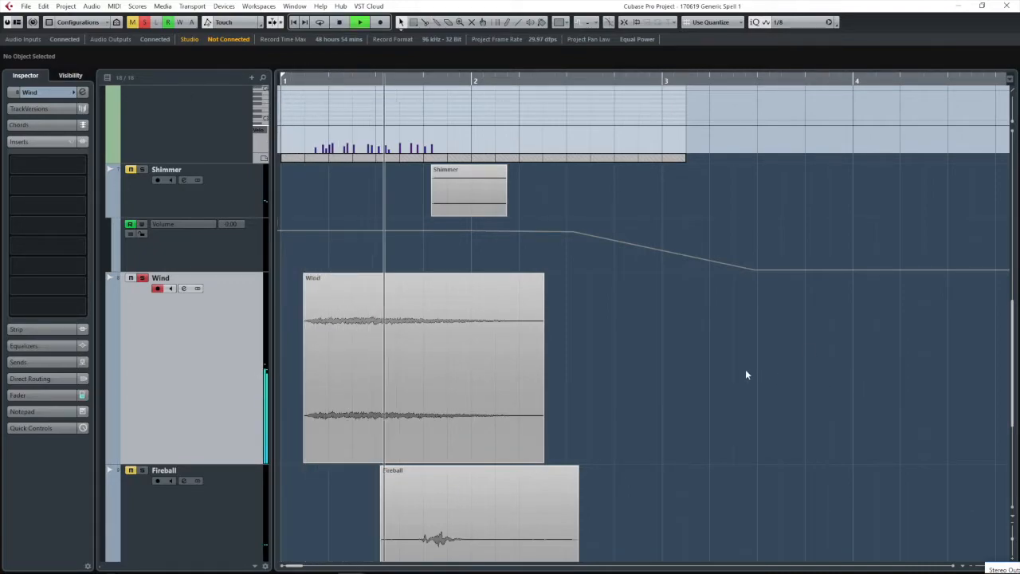
key("space")
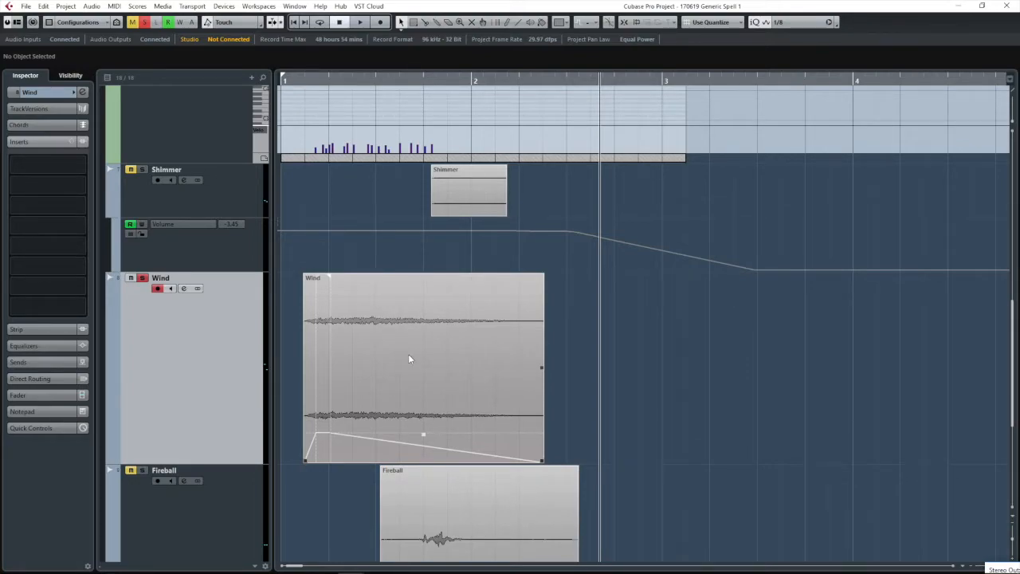
Step: Solo Magic Rise alongside Wind and play both layers together from the start of bar 1
scroll(363, 231, "up", 2)
left_click(285, 80)
scroll(337, 266, "up", 4)
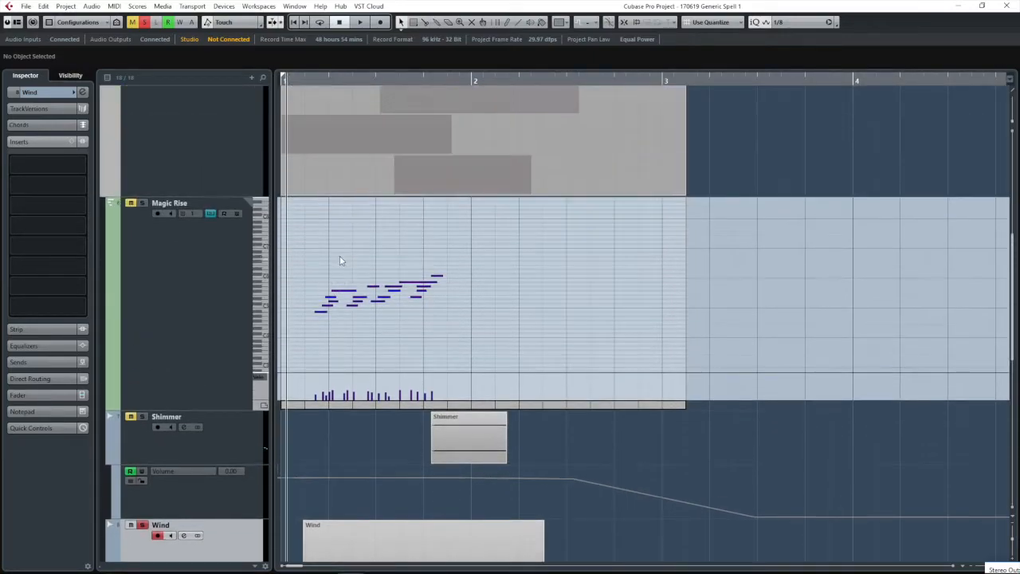
scroll(221, 309, "down", 1)
key("space")
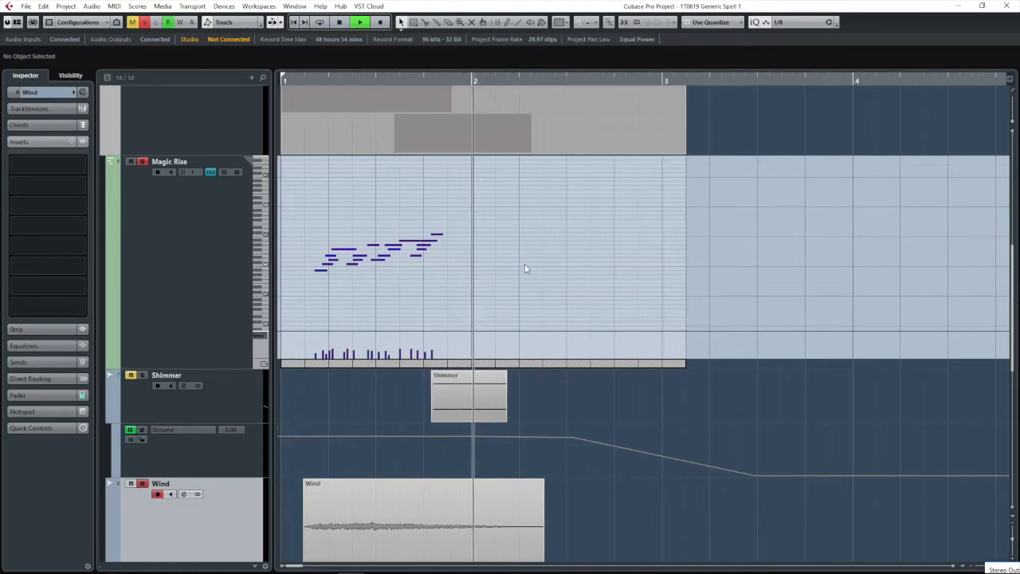
key("space")
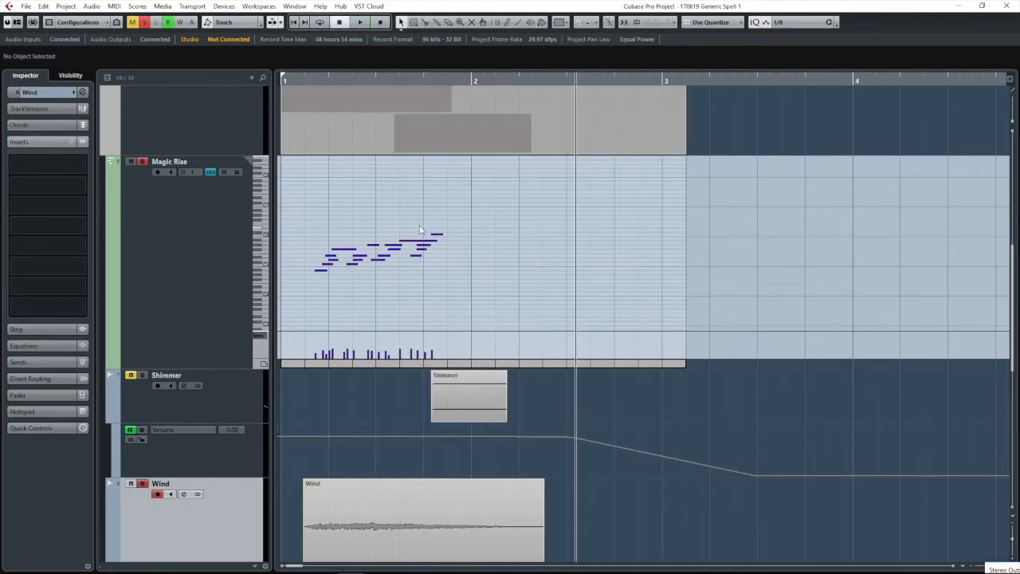
Step: Unsolo Magic Rise, select the Wind clip and play it alone from near the start of bar 1
left_click(142, 161)
scroll(181, 299, "down", 3)
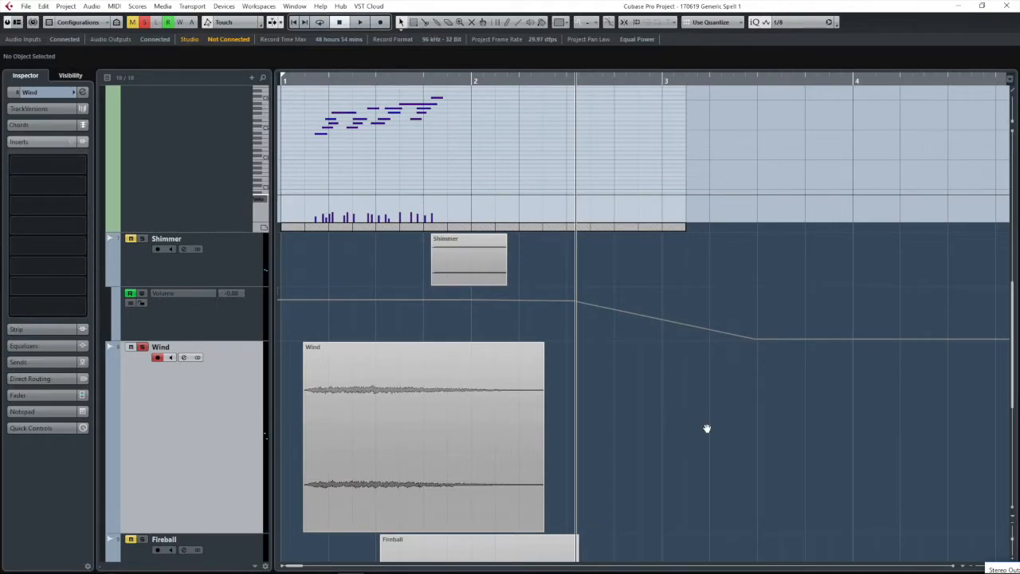
left_click(413, 431)
left_click(295, 78)
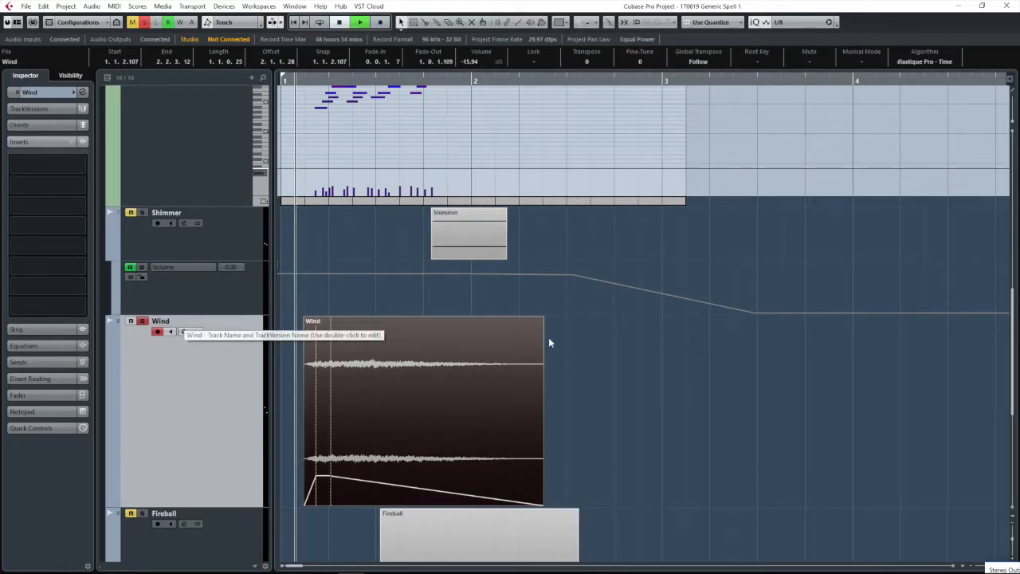
key("space")
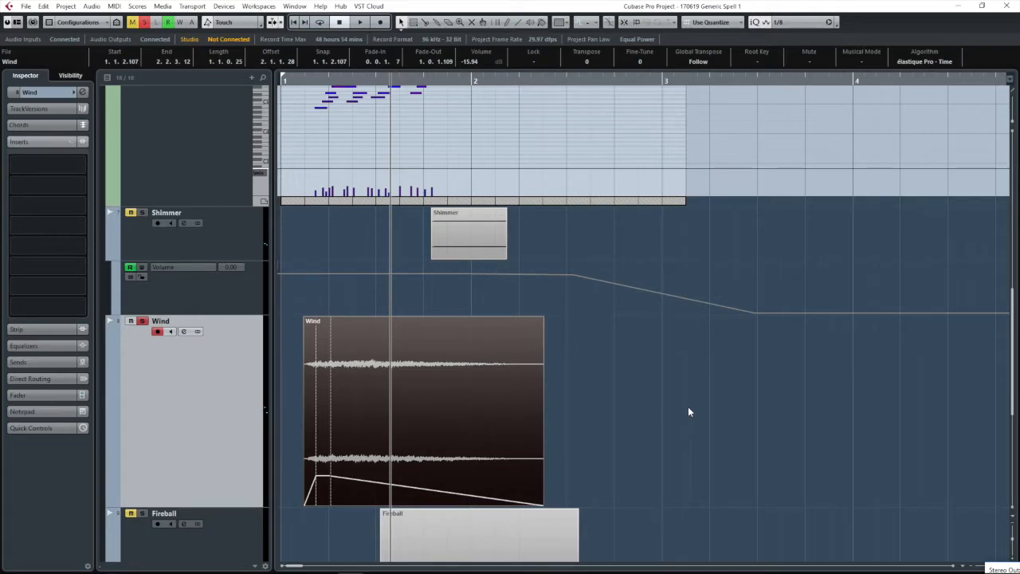
Step: Solo the Fireball track instead of Wind and play it, replaying from just before the burst in its waveform
scroll(677, 399, "down", 4)
left_click(202, 464)
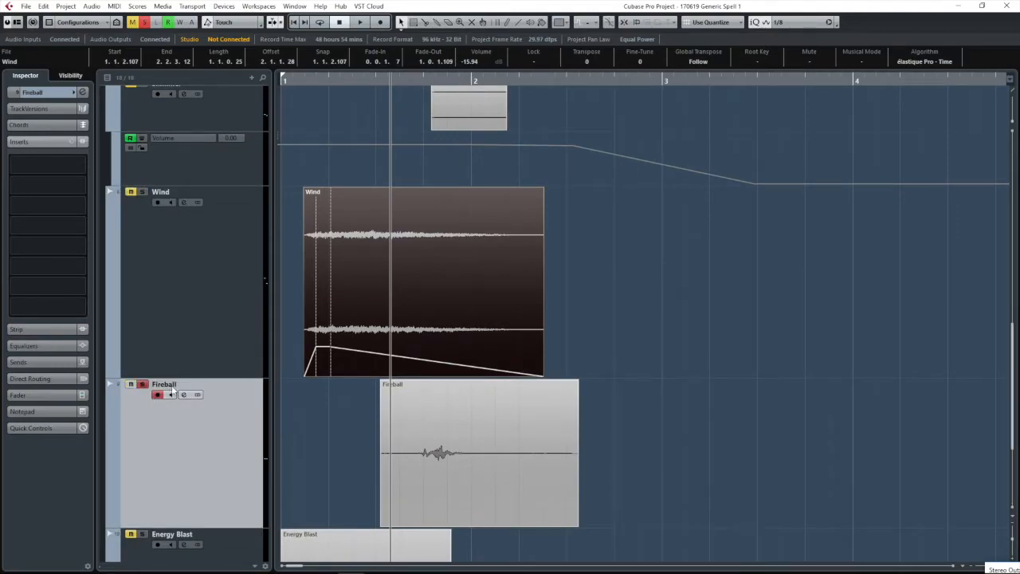
key("space")
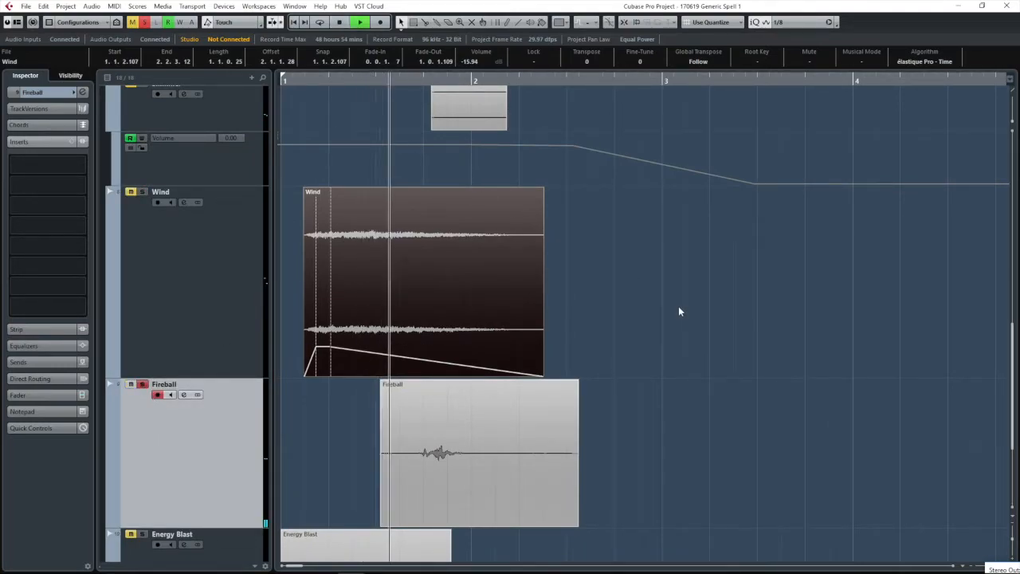
key("space")
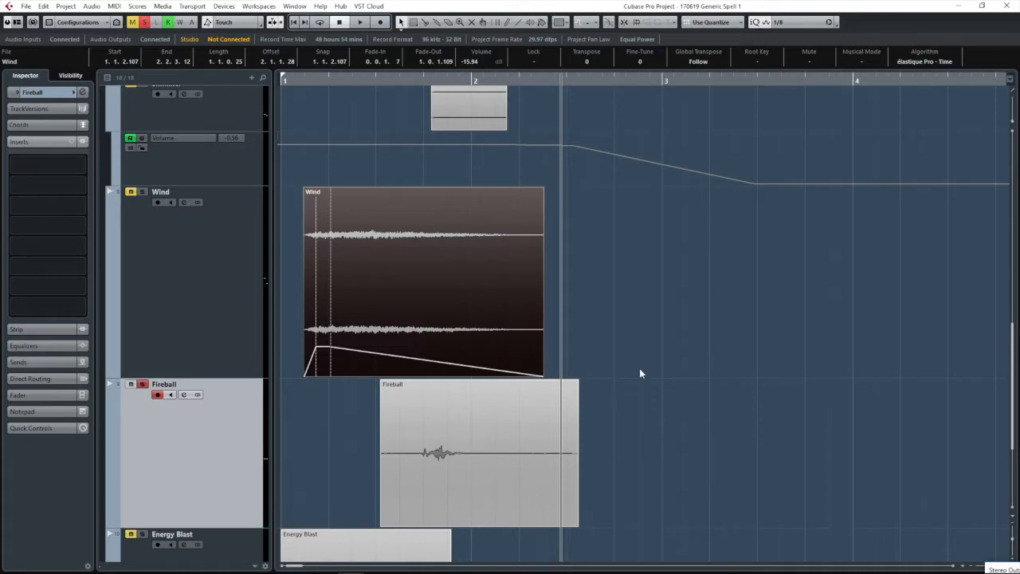
left_click(411, 81)
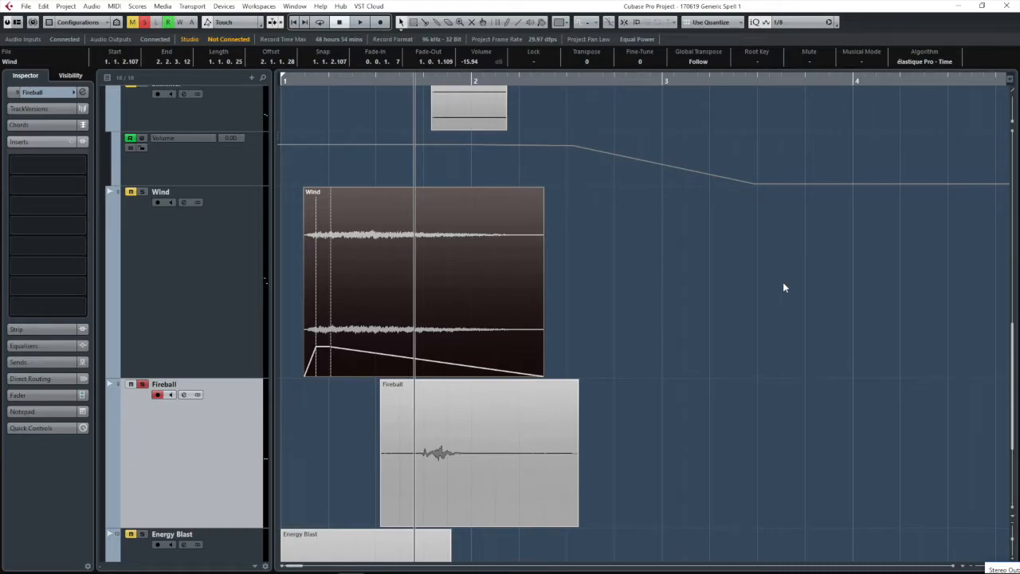
key("space")
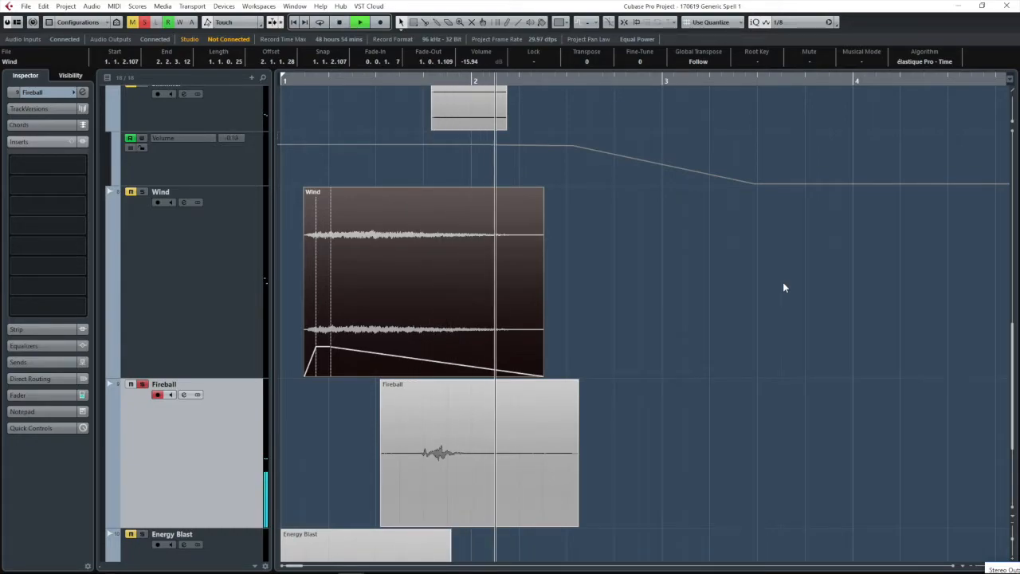
key("space")
Step: Solo the Energy Blast track instead of Fireball and play it from the start of bar 1
scroll(479, 168, "down", 3)
scroll(375, 187, "down", 2)
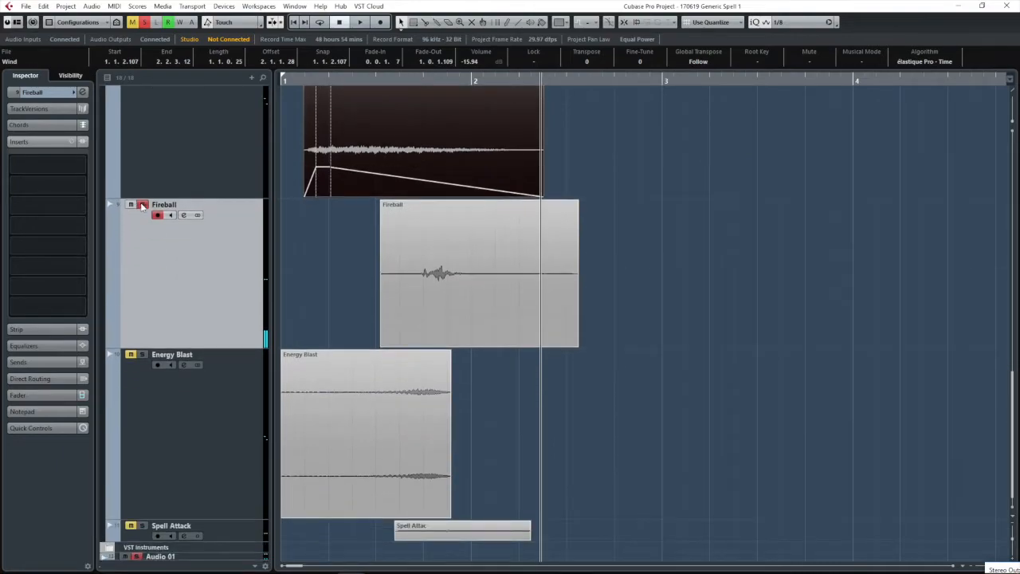
left_click(142, 359)
scroll(328, 319, "up", 1)
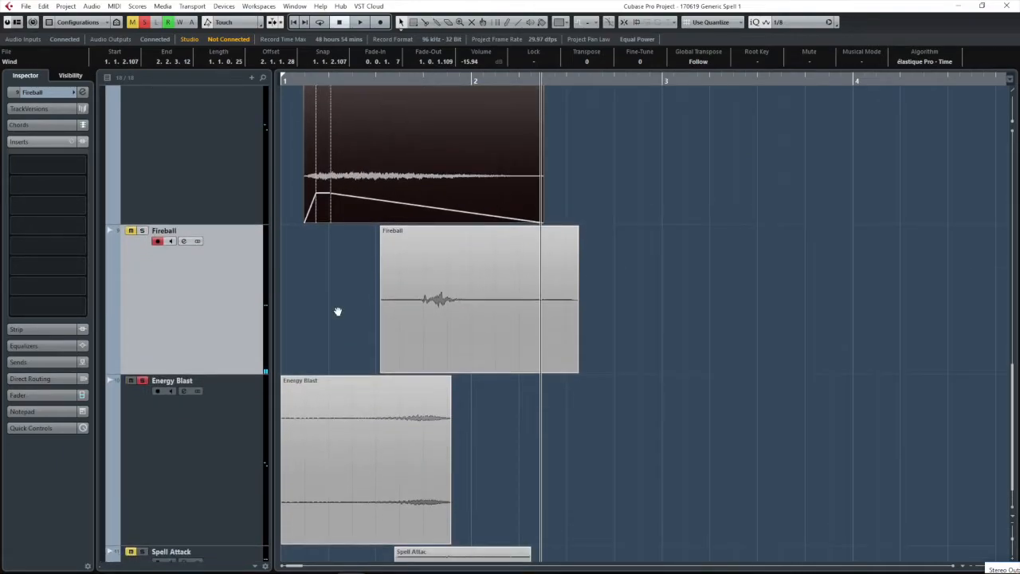
left_click_drag(314, 78, 243, 103)
scroll(420, 343, "down", 3)
scroll(420, 357, "up", 2)
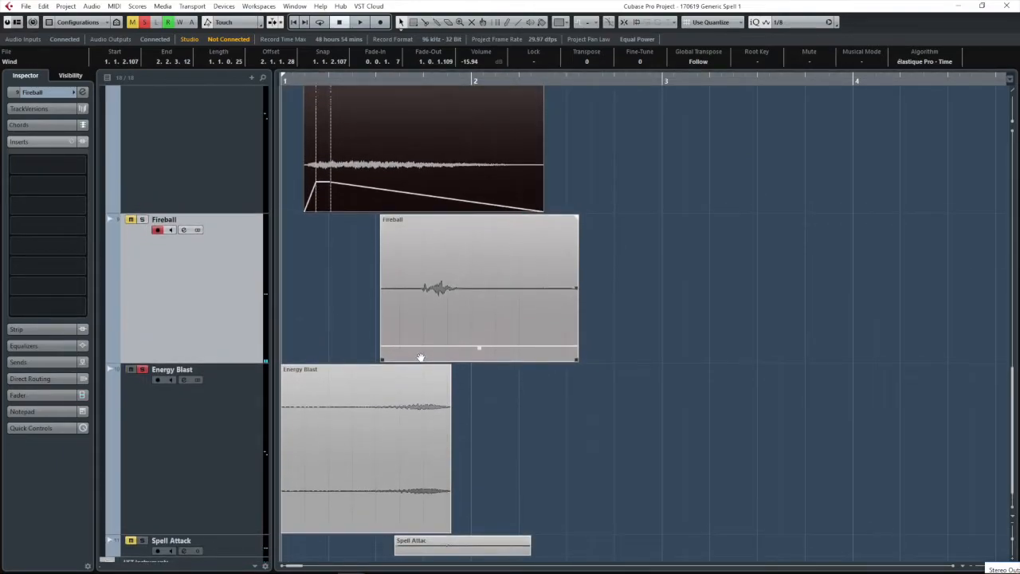
key("space")
left_click(183, 447)
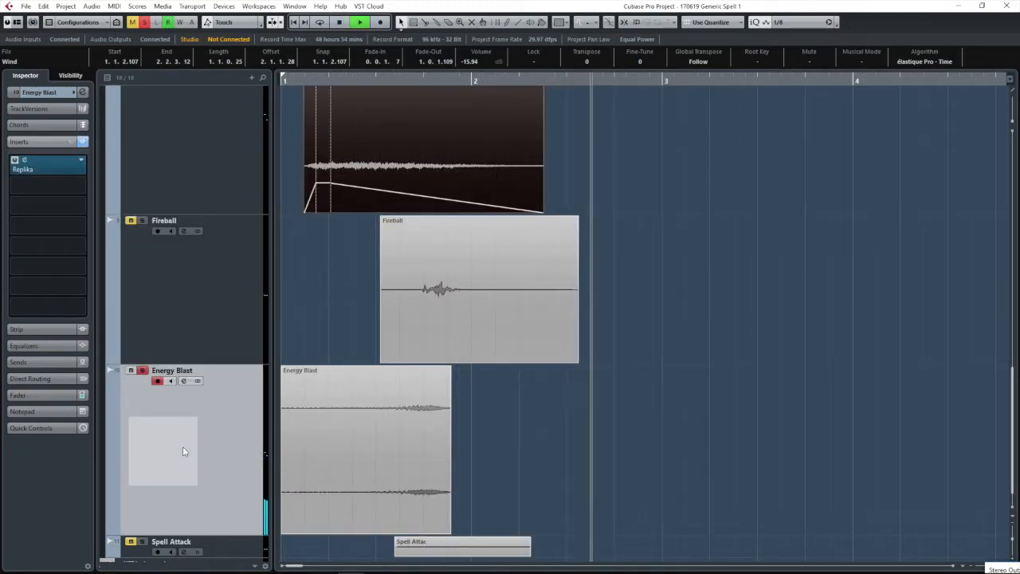
key("space")
Step: Select the Energy Blast clip and inspect the delay settings of its track's Replika insert
left_click(407, 437)
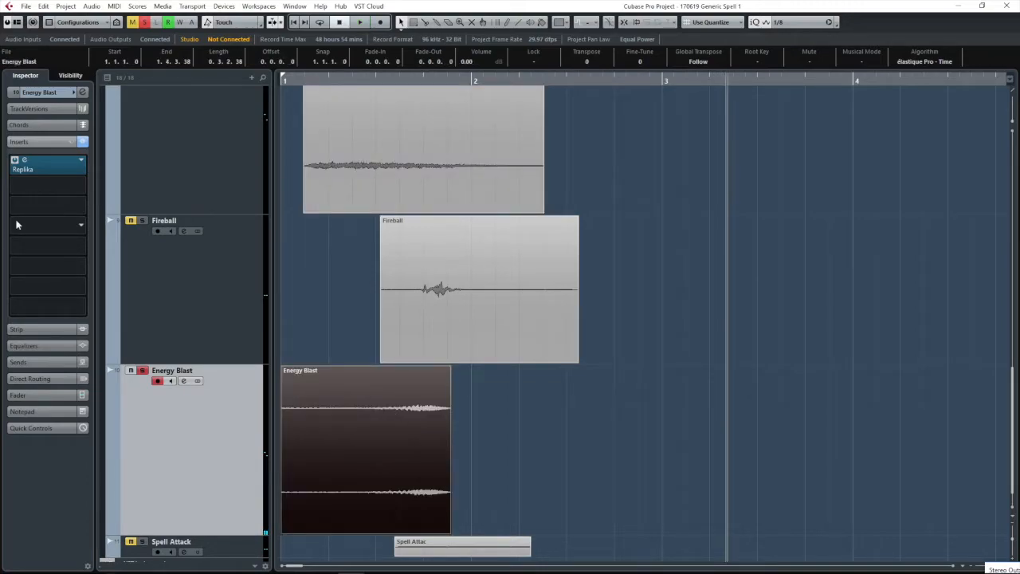
left_click(24, 161)
left_click_drag(561, 258, 675, 107)
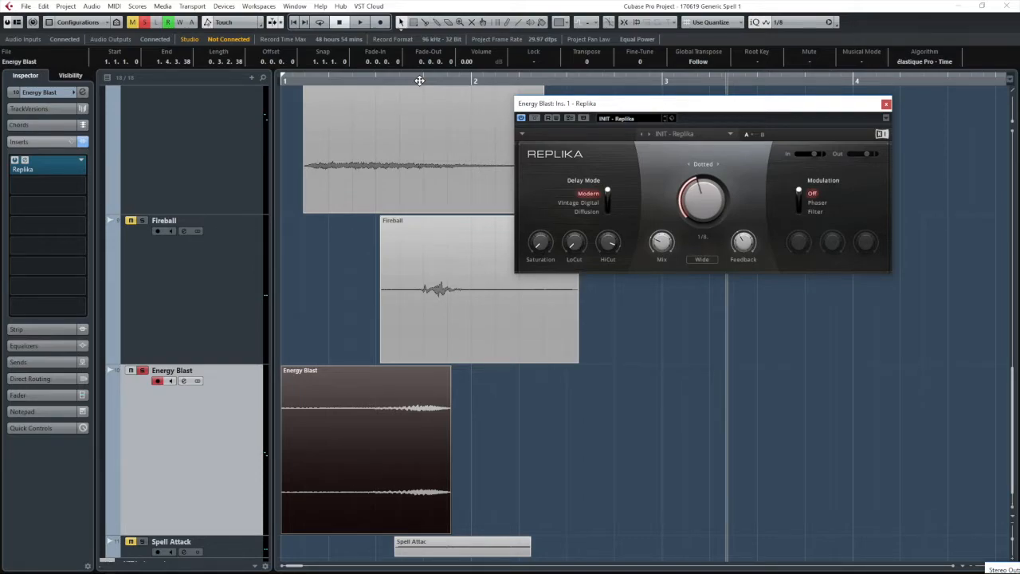
left_click(886, 103)
Step: Copy the Energy Blast clip to early in bar 2 and reverse the copy as a new version
left_click_drag(370, 435, 593, 434)
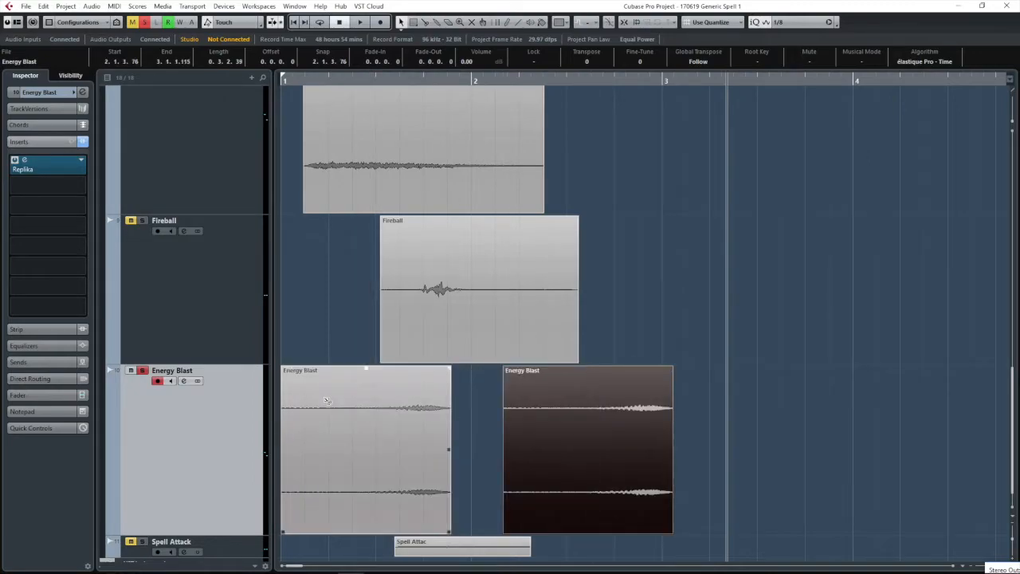
left_click(92, 7)
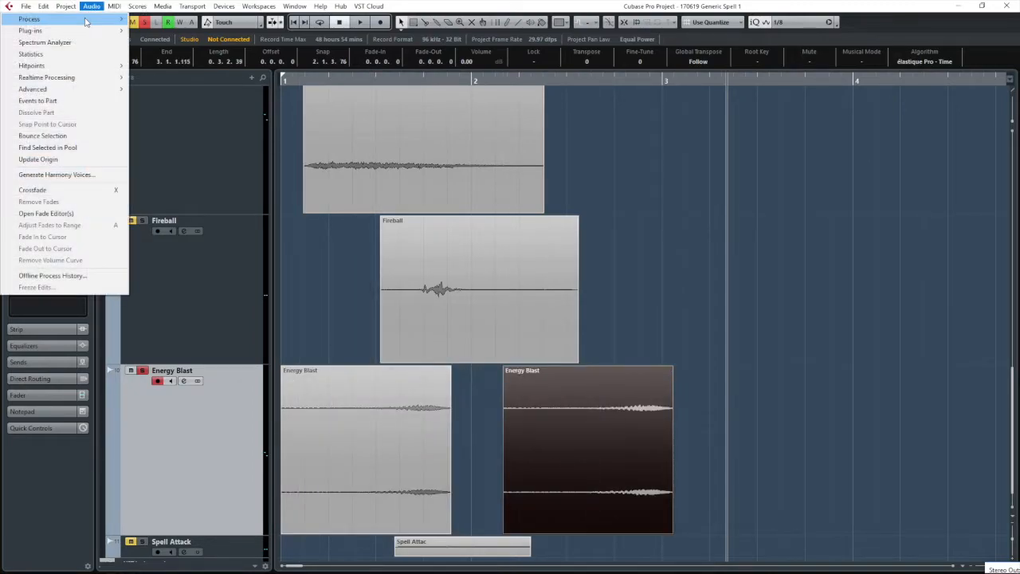
mouse_move(87, 20)
left_click(182, 151)
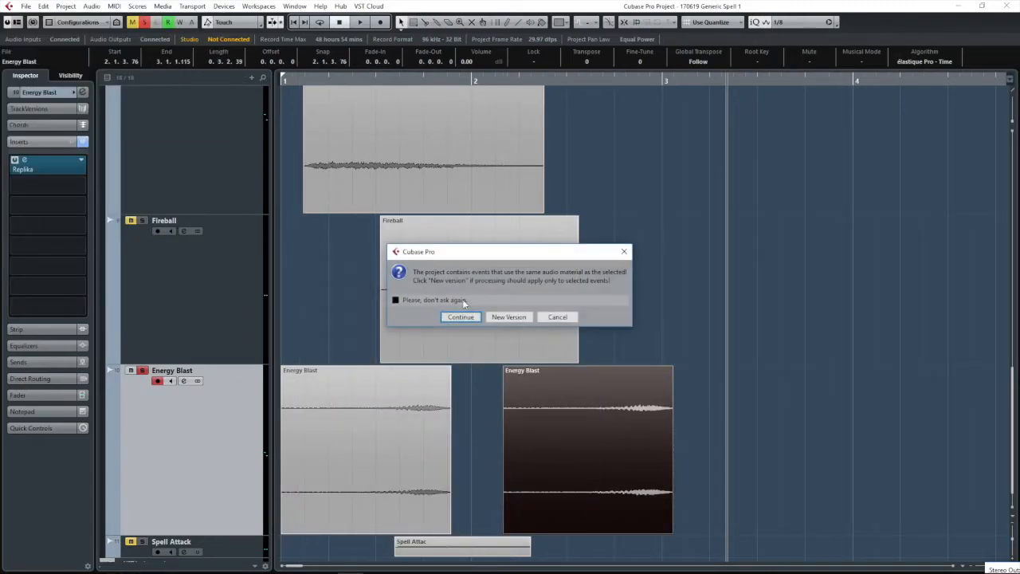
left_click(511, 316)
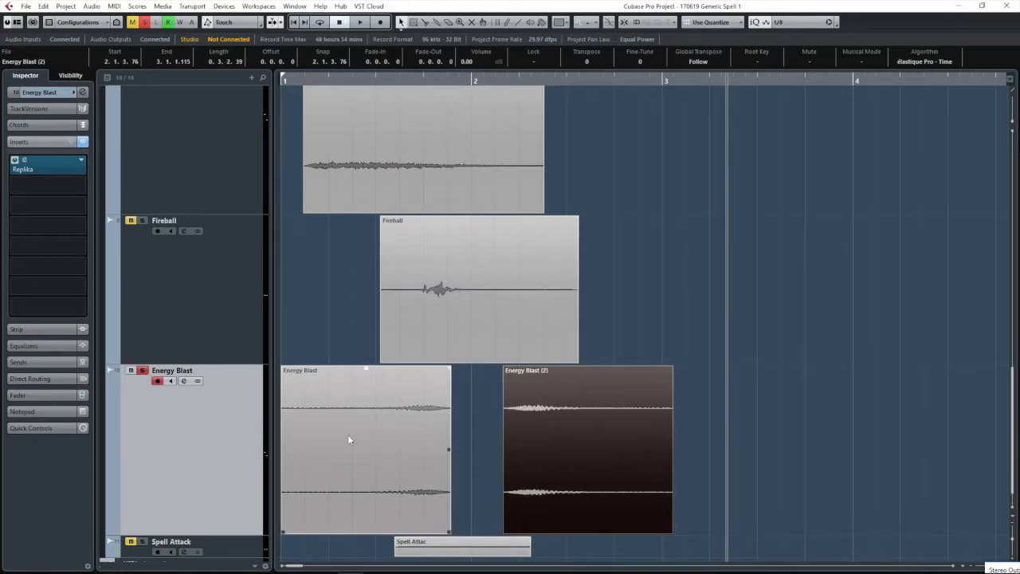
Step: Switch off the Replika insert and play the reversed Energy Blast copy from just before its start
left_click(581, 325)
left_click(497, 79)
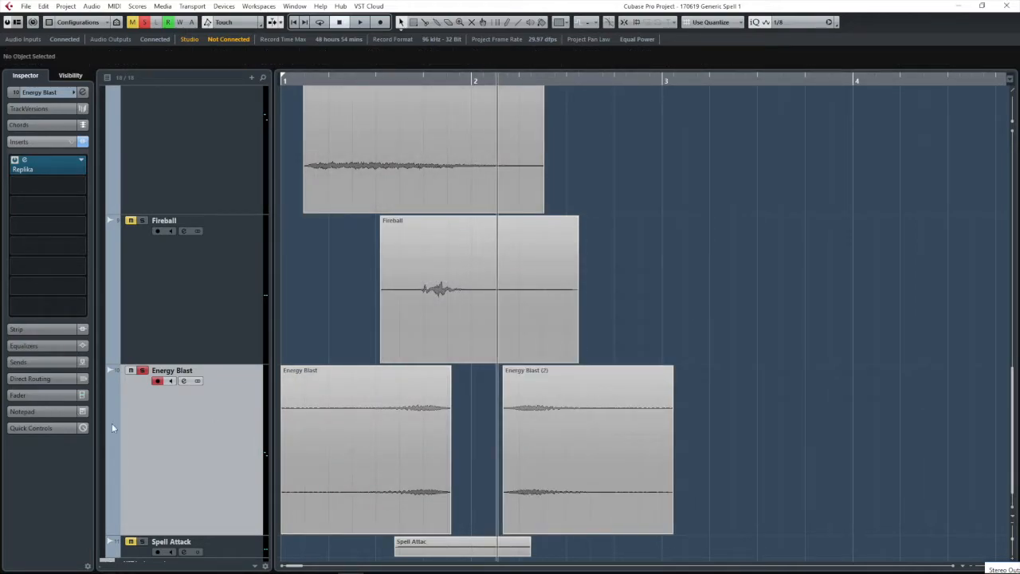
left_click(14, 162)
key("space")
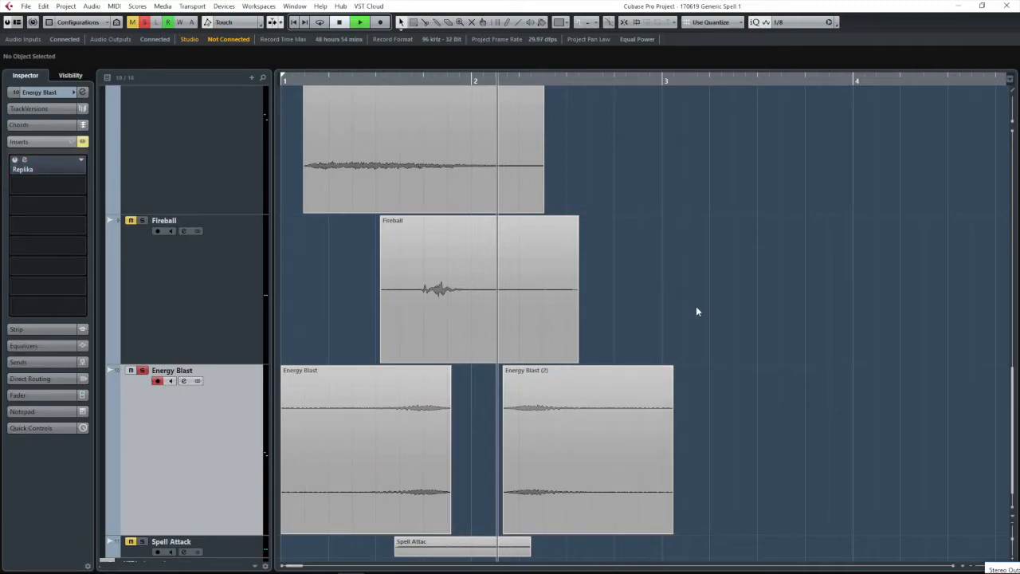
key("space")
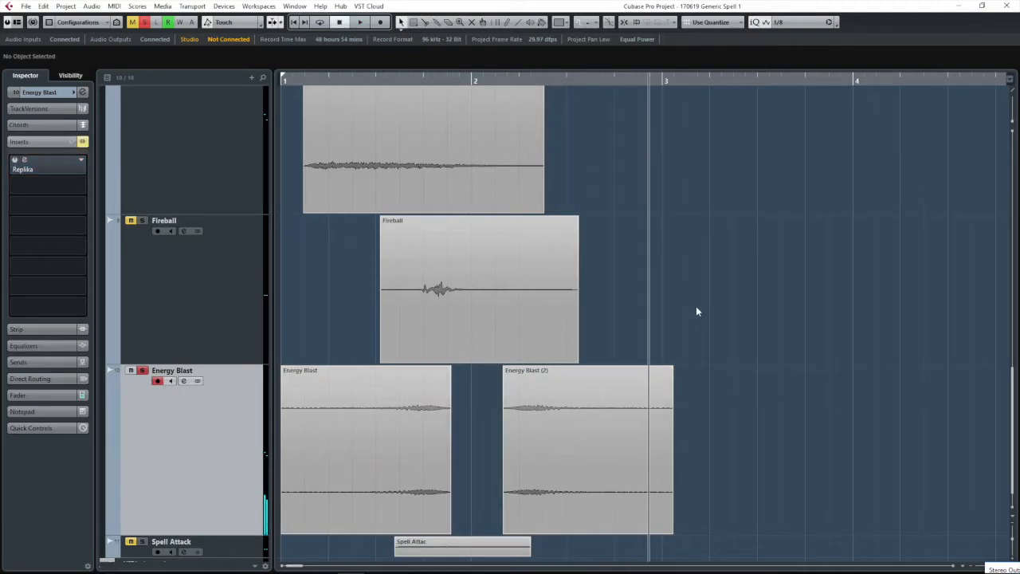
Step: Delete the reversed Energy Blast copy and reactivate Replika, with the playhead set near the start of bar 1
left_click(553, 441)
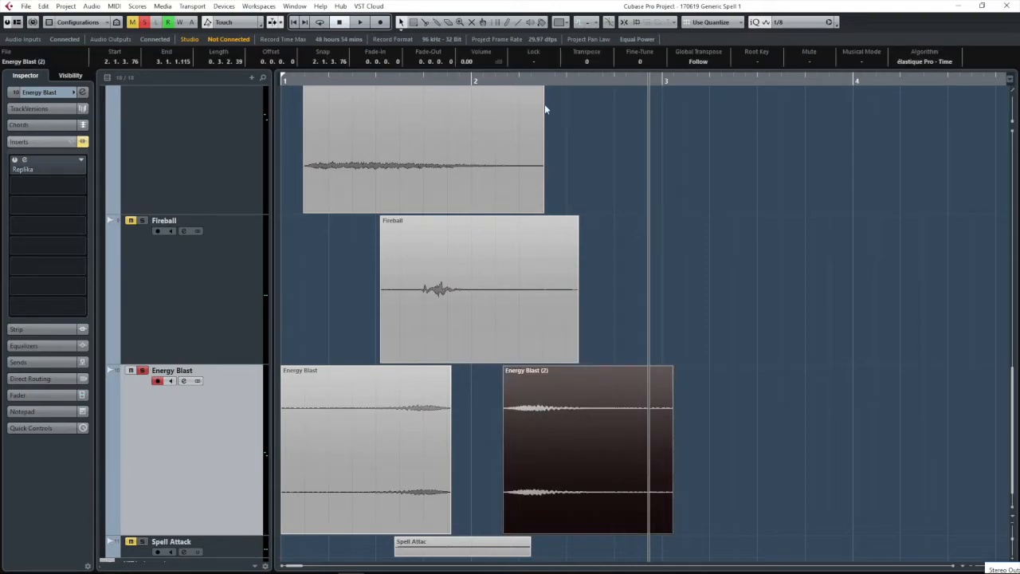
key("Delete")
key("space")
left_click(489, 308)
key("space")
left_click(324, 81)
left_click_drag(325, 84, 308, 83)
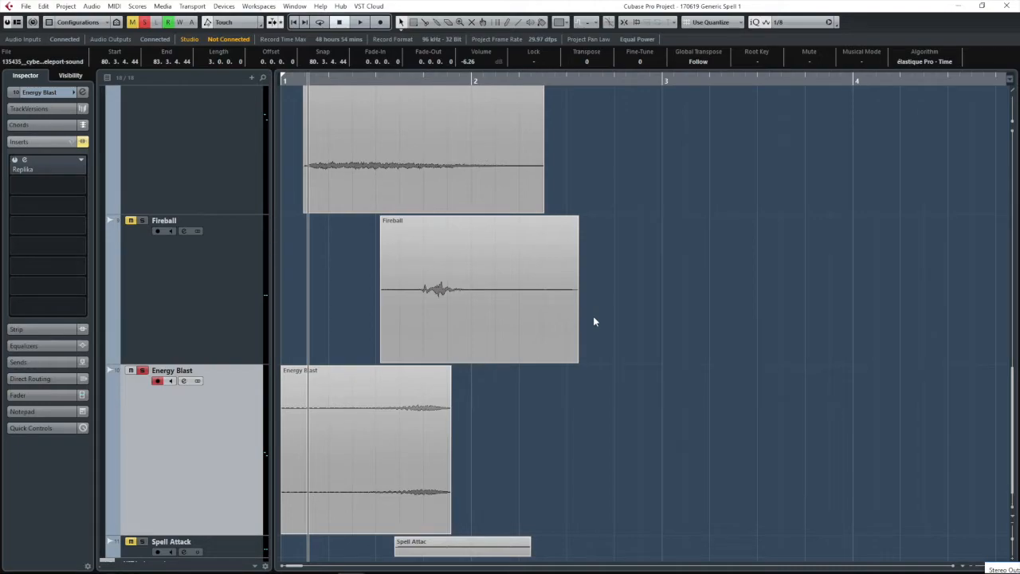
left_click(15, 160)
Step: Solo the Spell Attack track instead of Energy Blast and enlarge its track height to show the waveform
scroll(288, 350, "down", 2)
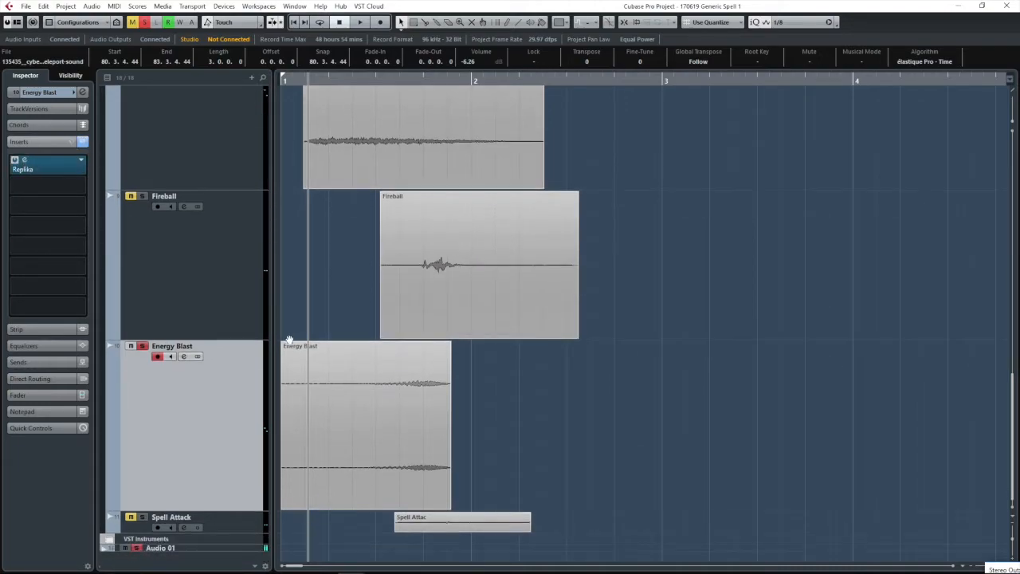
scroll(210, 422, "up", 2)
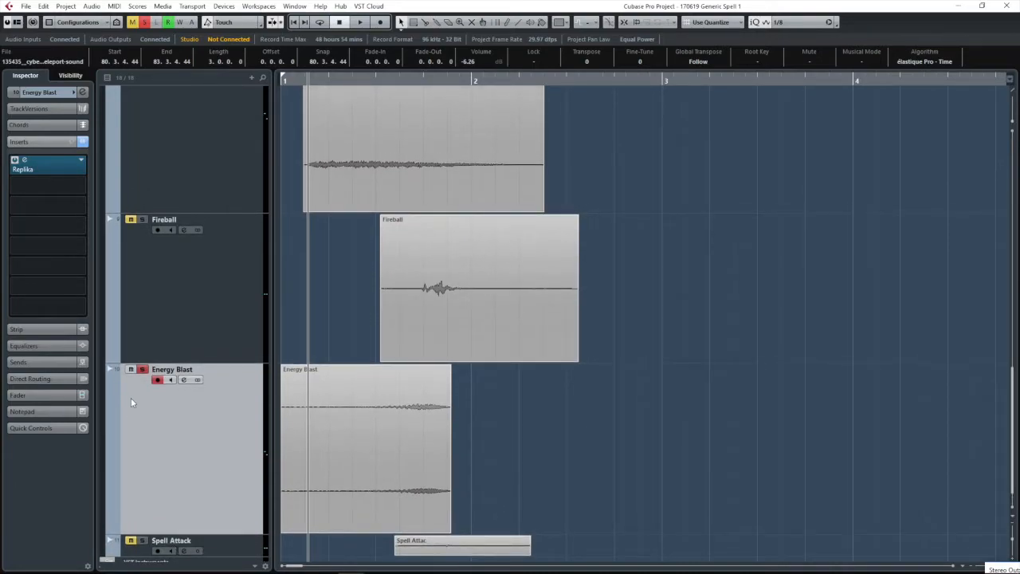
scroll(210, 483, "down", 1)
left_click(143, 505)
left_click_drag(243, 521, 247, 562)
scroll(238, 520, "down", 2)
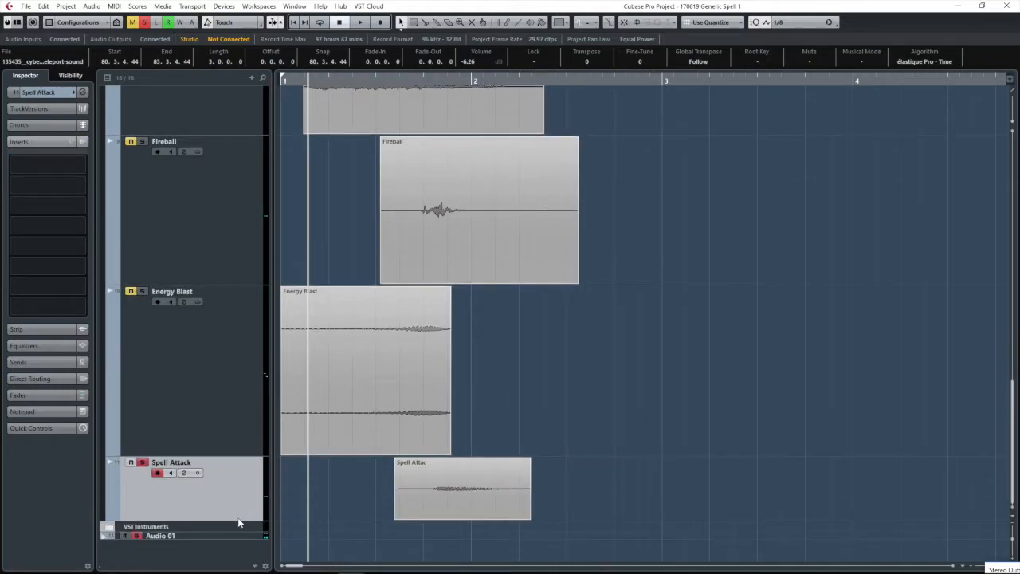
left_click_drag(239, 521, 240, 563)
scroll(423, 438, "down", 2)
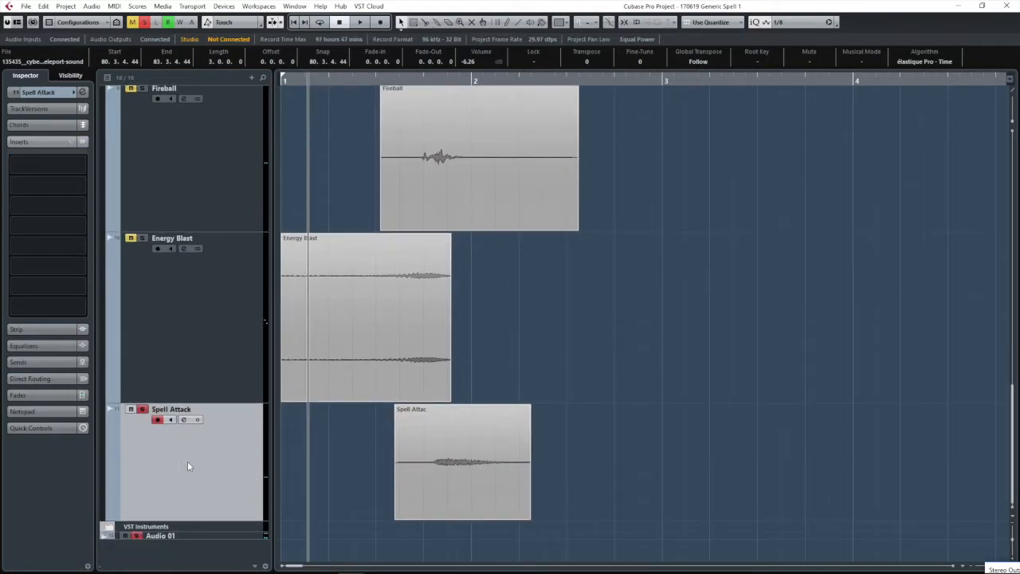
Step: Play the soloed Spell Attack track, replaying it from just before the swell in its waveform
scroll(215, 478, "up", 1)
key("space")
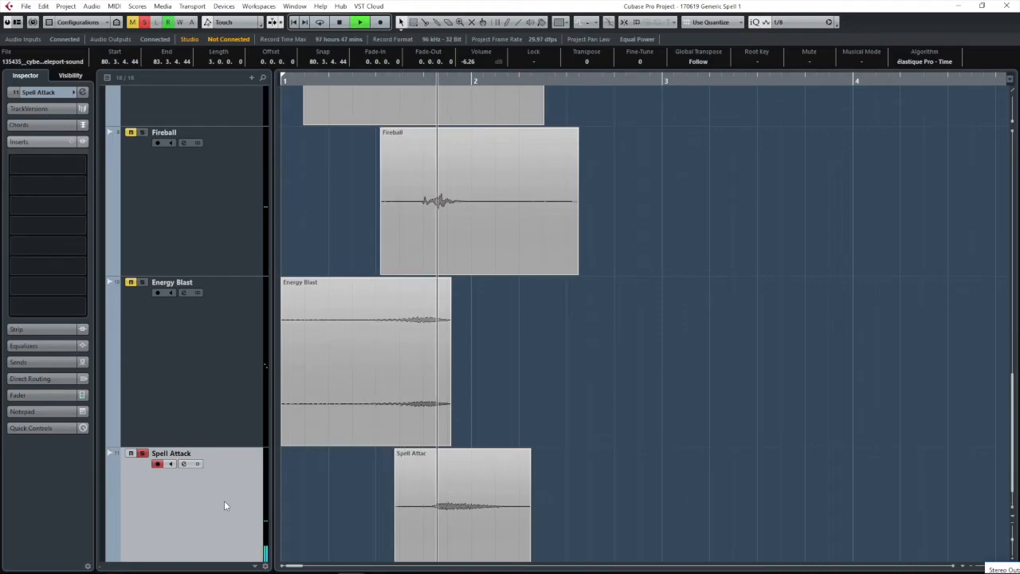
key("space")
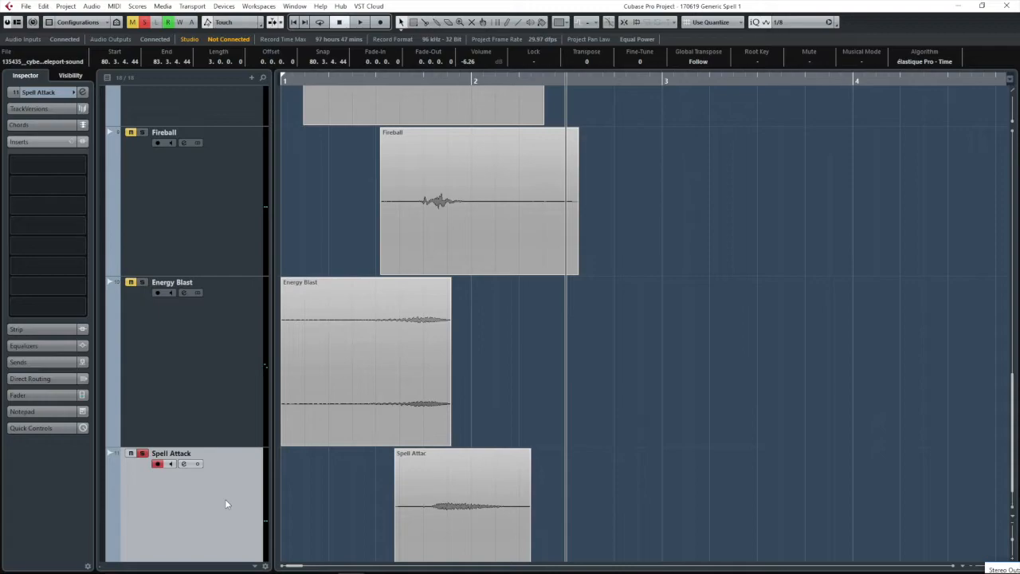
left_click(411, 79)
right_click(607, 387)
left_click(607, 386)
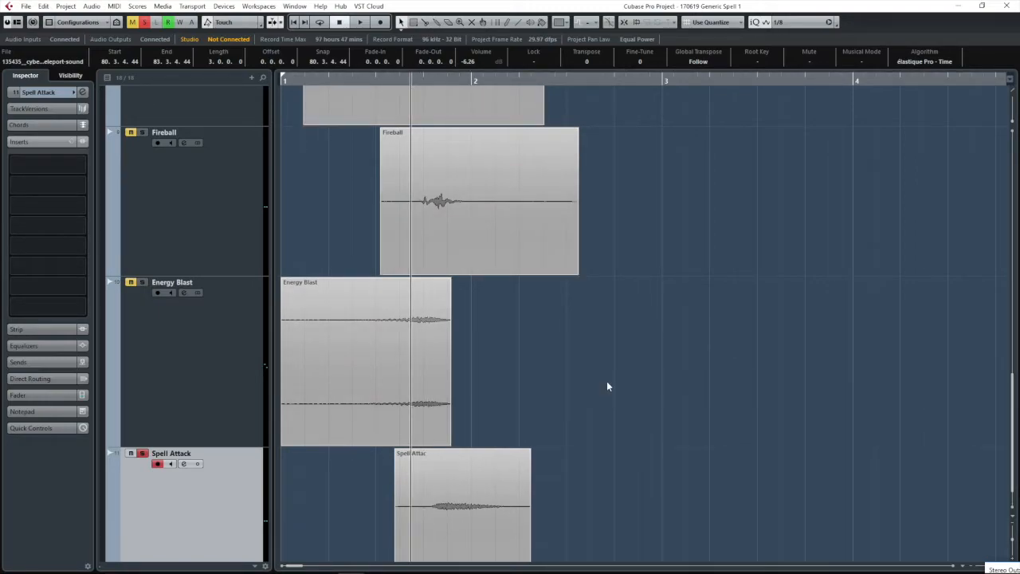
key("space")
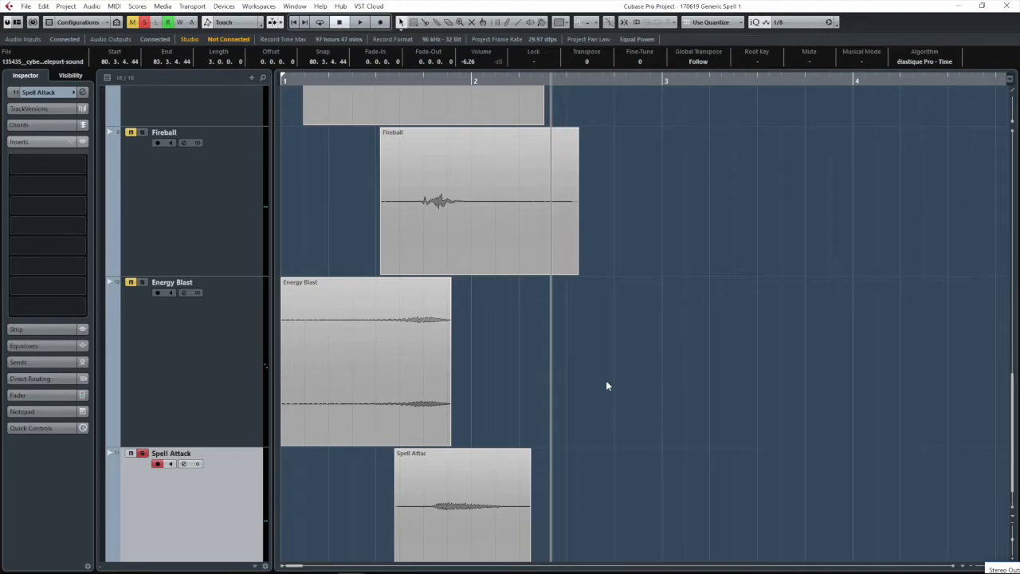
Step: Set the playhead at the Fireball burst to compare it with the Spell Attack clip, and unsolo Spell Attack
left_click(144, 168)
left_click(499, 211)
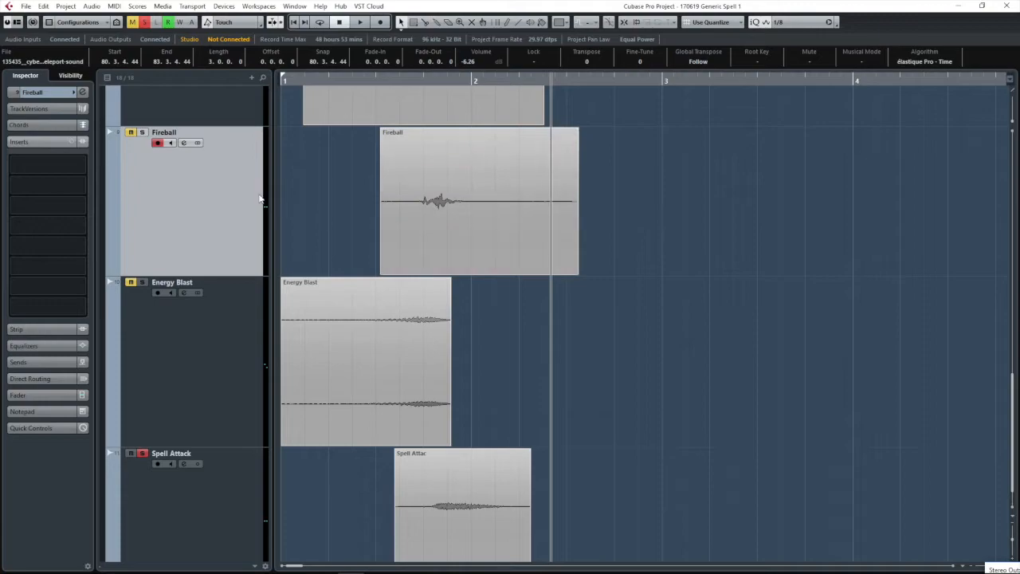
left_click(430, 83)
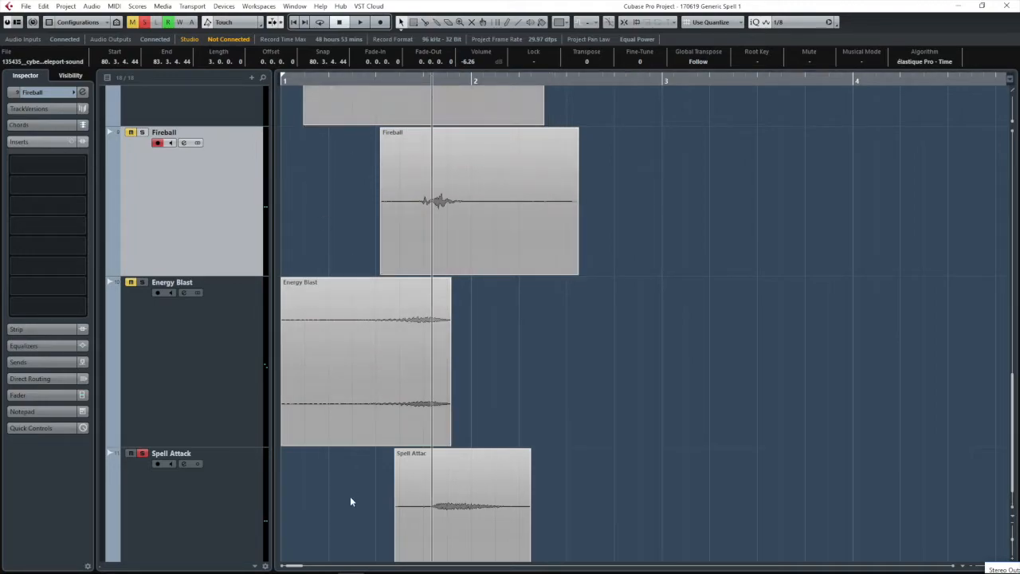
left_click(216, 520)
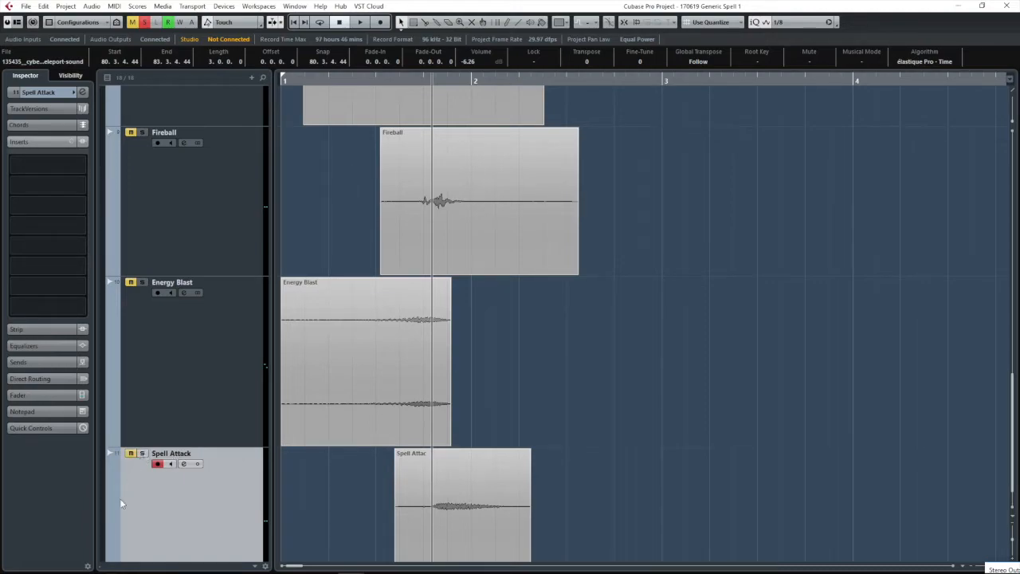
Step: Collapse the Mid + Low folder and expand the High folder to show its tracks
scroll(119, 498, "up", 5)
scroll(121, 224, "up", 3)
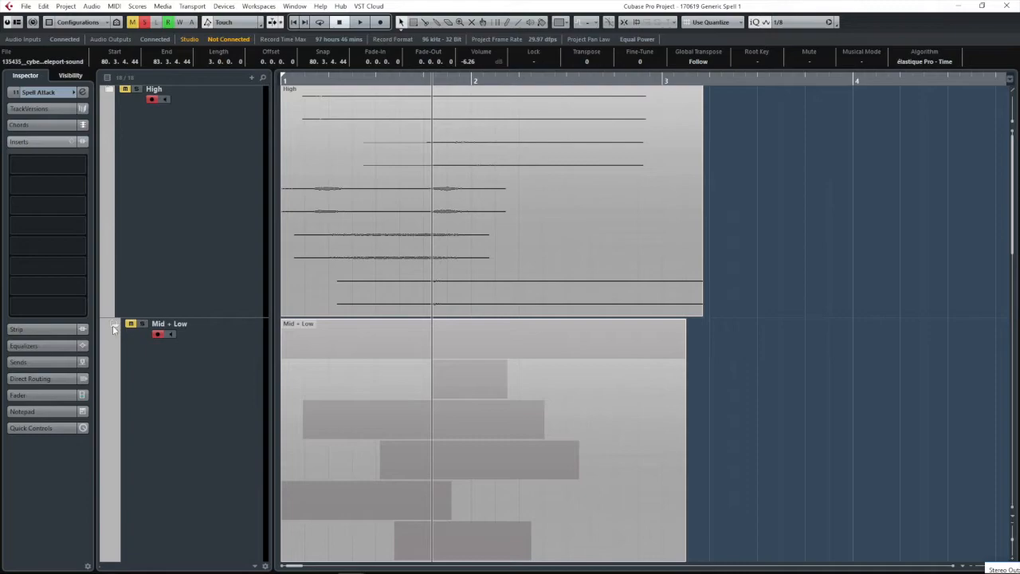
left_click(112, 325)
left_click(112, 90)
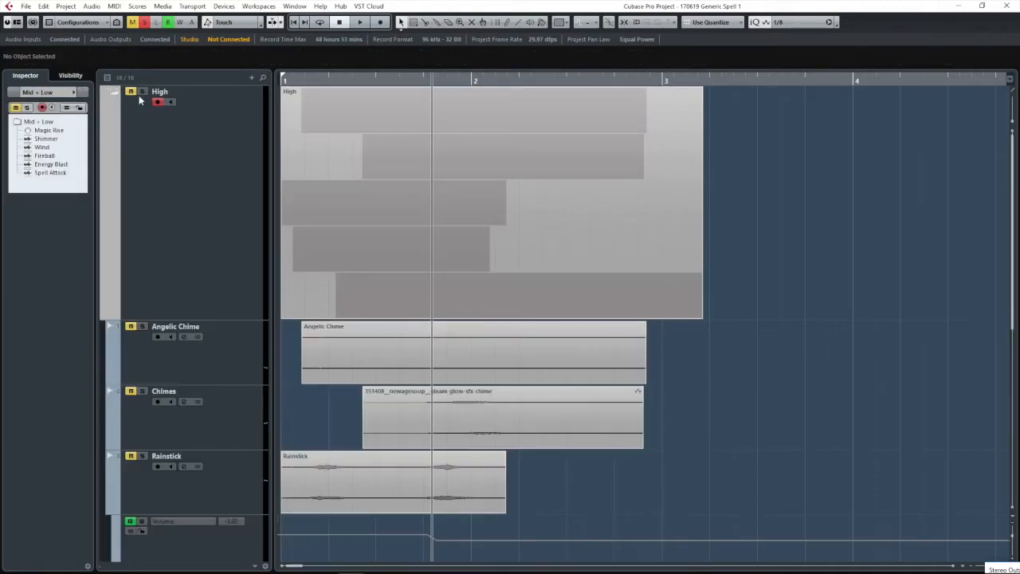
Step: Solo Angelic Chime and Chimes in the High folder and play both layers together
left_click(142, 327)
left_click(142, 392)
key("space")
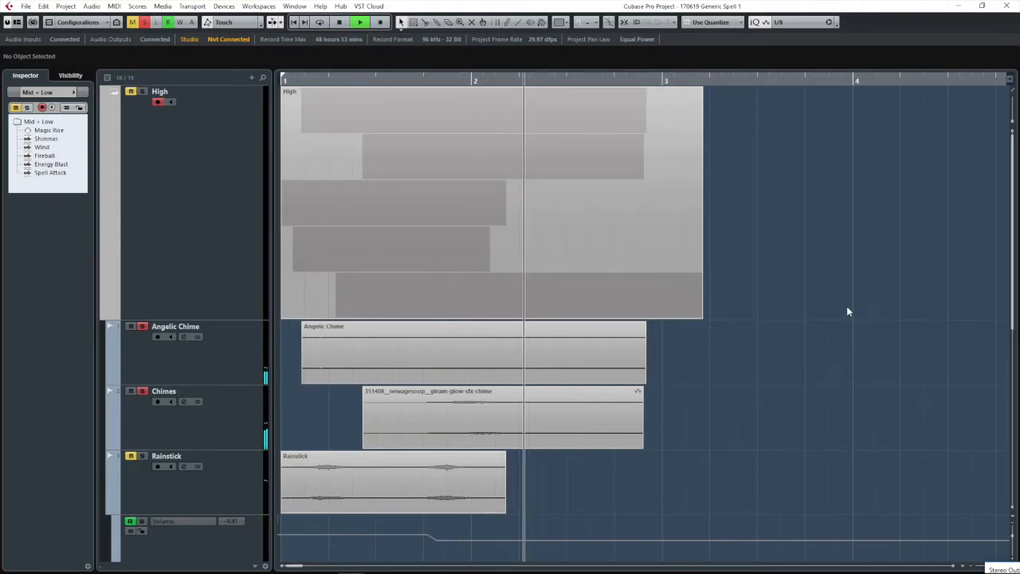
key("space")
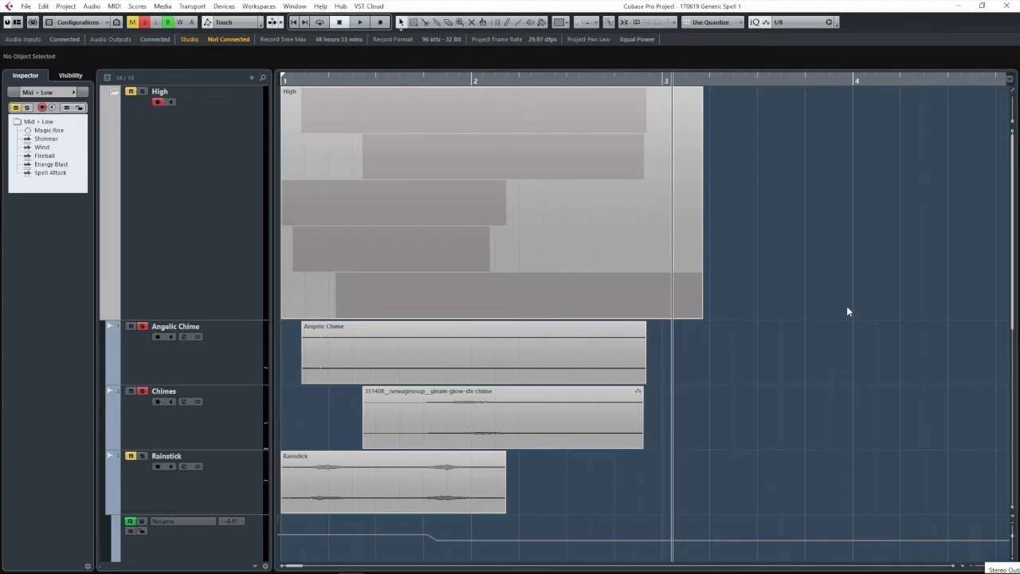
Step: Solo Rainstick instead of Angelic Chime and Chimes, play it from early in bar 1 and return the playhead there
scroll(847, 309, "down", 3)
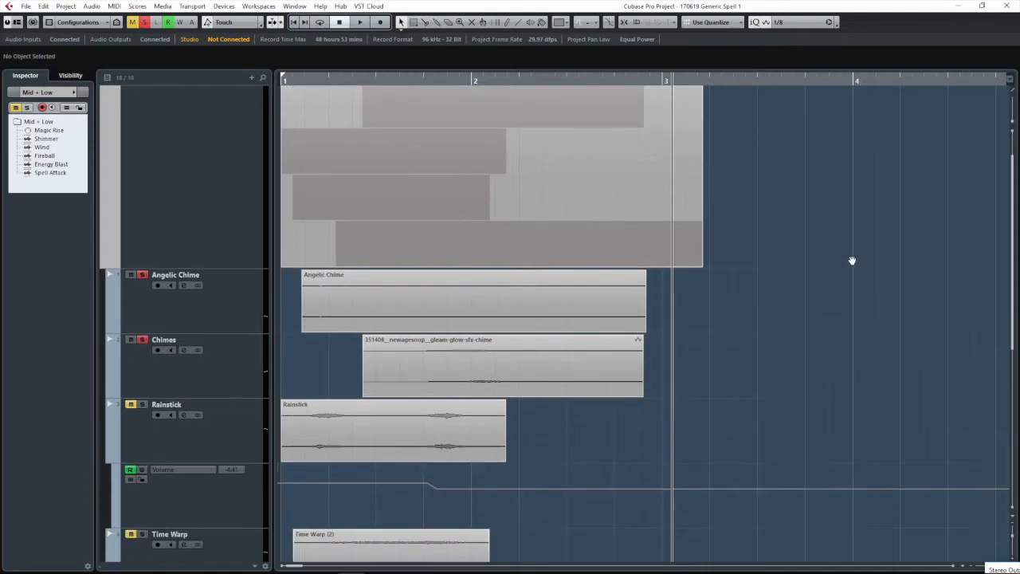
left_click(143, 255)
left_click(142, 318)
left_click(164, 428)
left_click(143, 338)
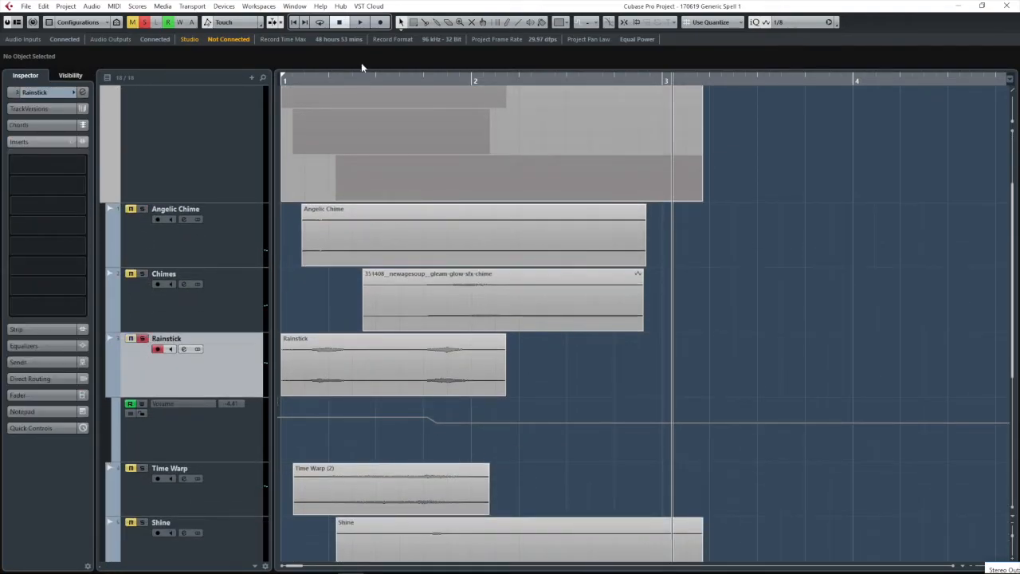
left_click(332, 81)
key("space")
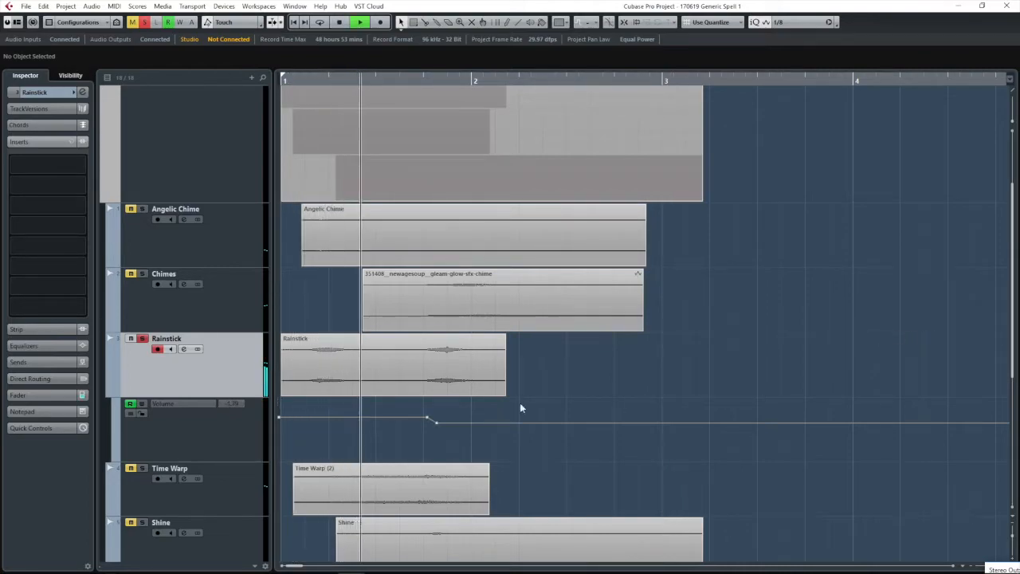
key("space")
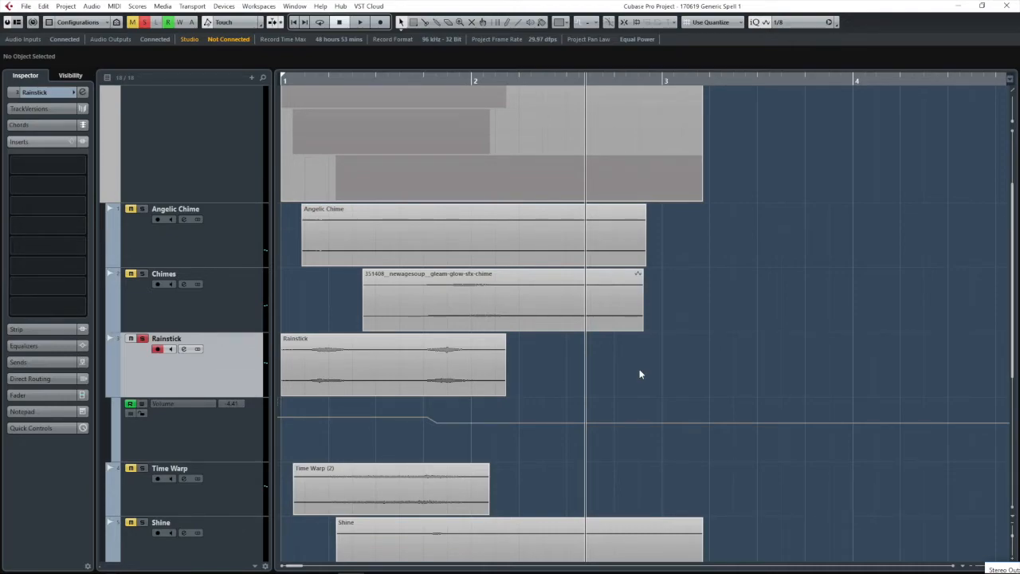
left_click(322, 80)
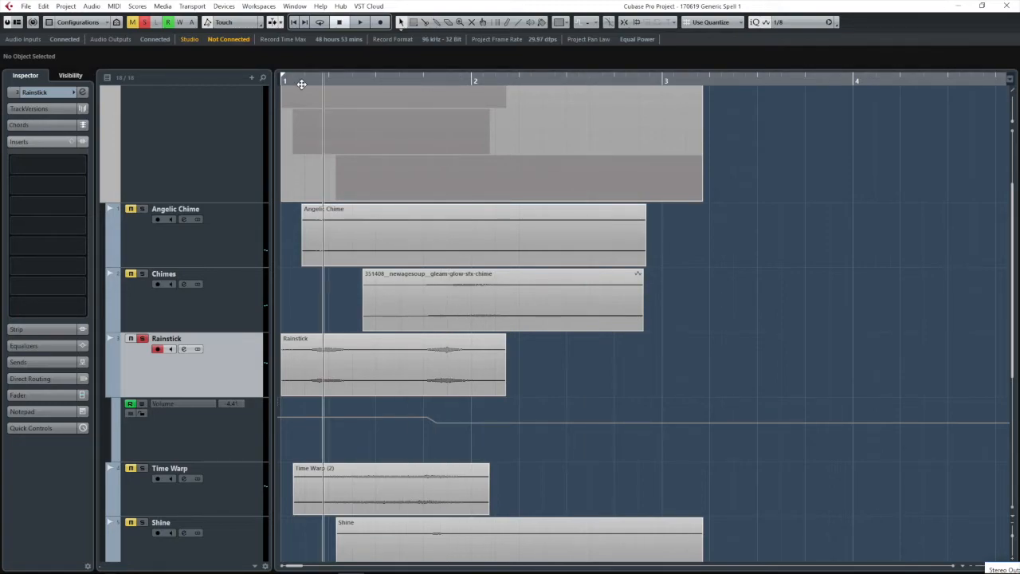
Step: Play Rainstick through, solo Time Warp in its place and play that layer from early in bar 1
key("space")
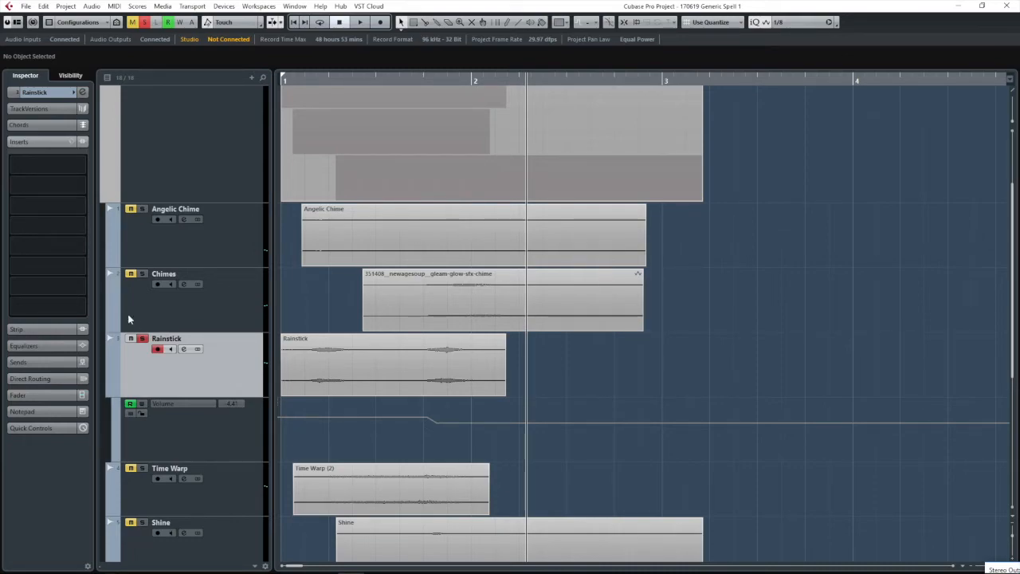
scroll(199, 277, "down", 3)
left_click(144, 387)
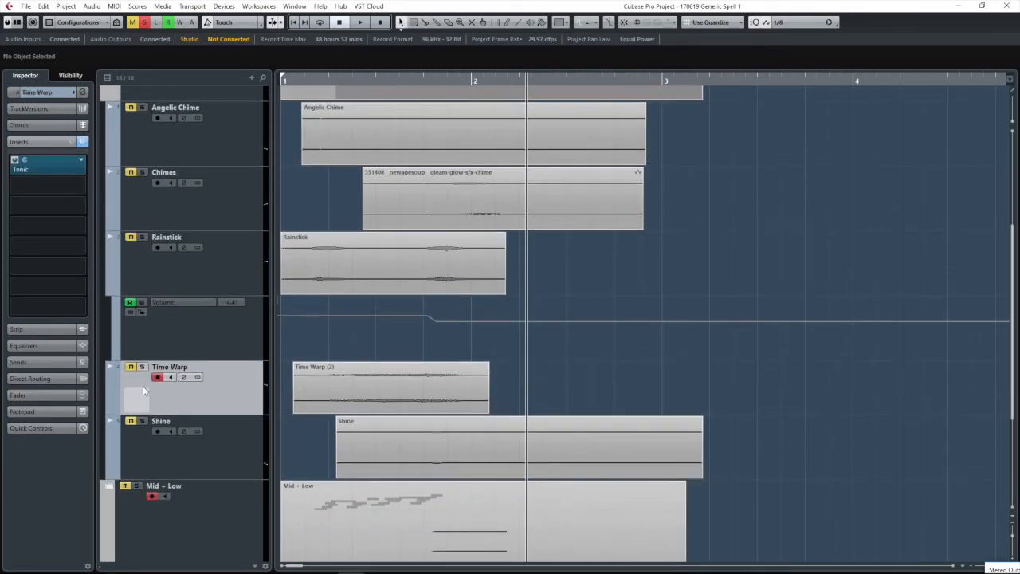
left_click(345, 78)
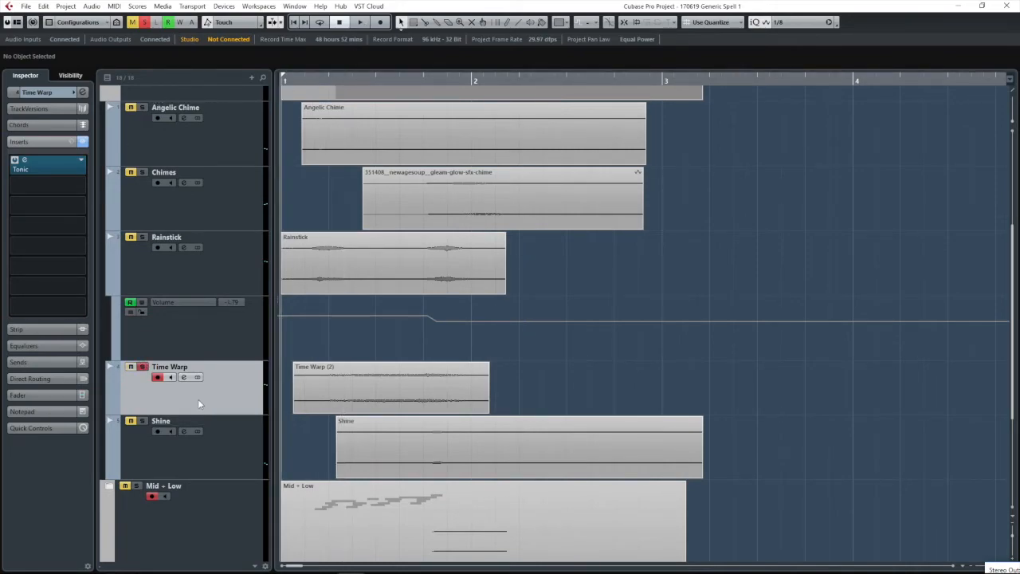
key("space")
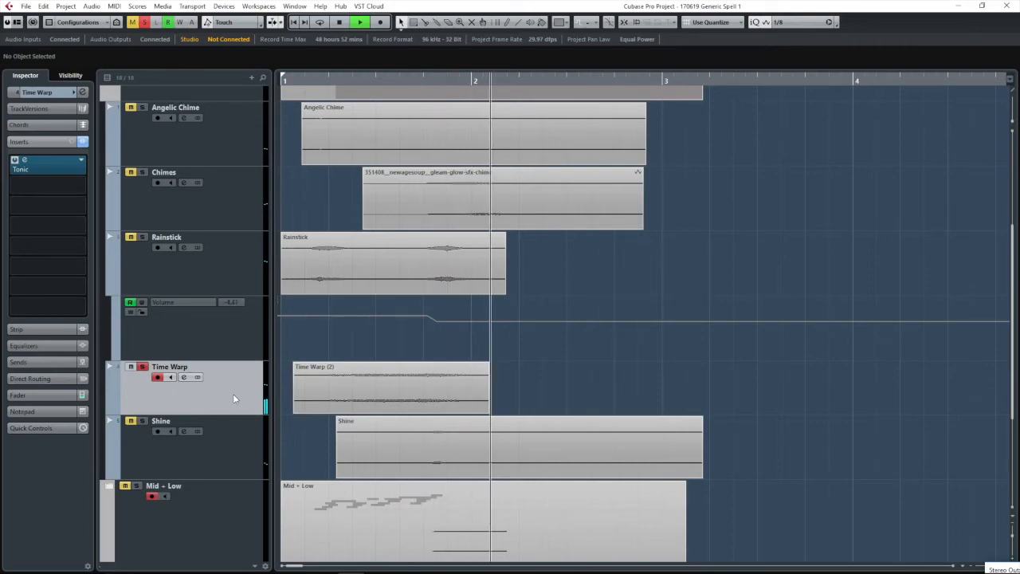
key("space")
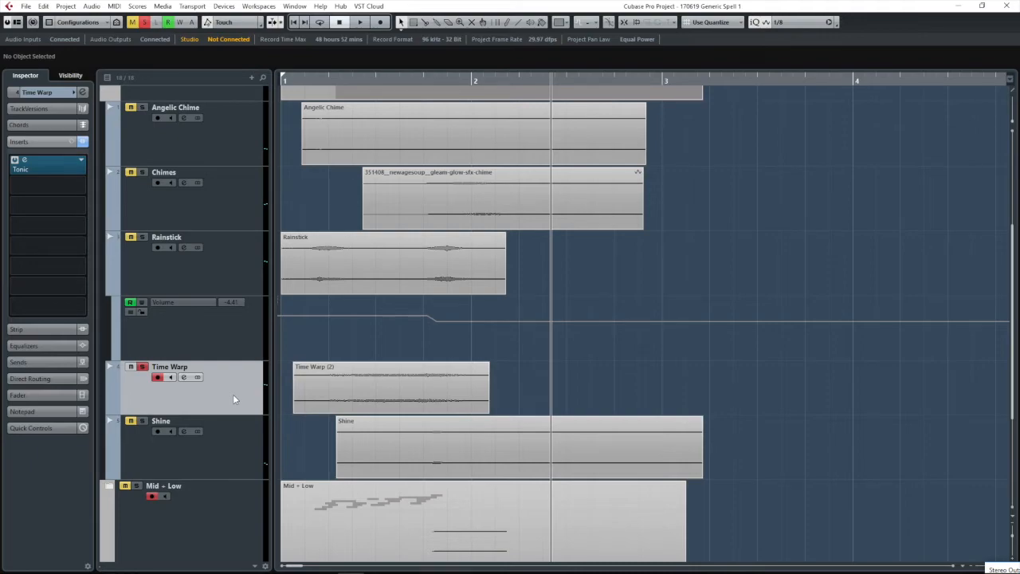
Step: Expand the Mid + Low folder, solo its Wind track and play it from the start of bar 1
scroll(233, 394, "down", 3)
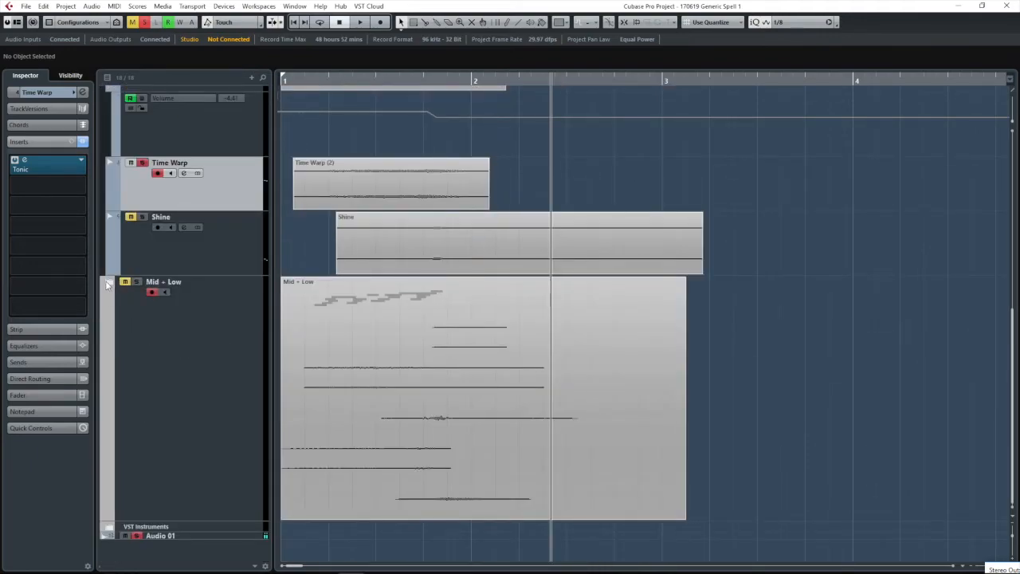
scroll(171, 445, "down", 7)
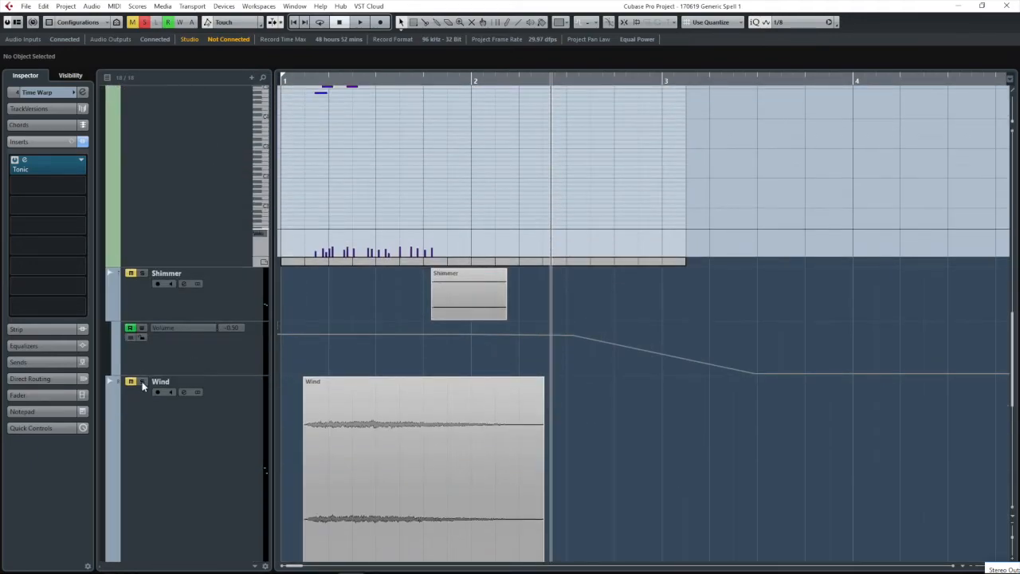
left_click_drag(371, 80, 240, 81)
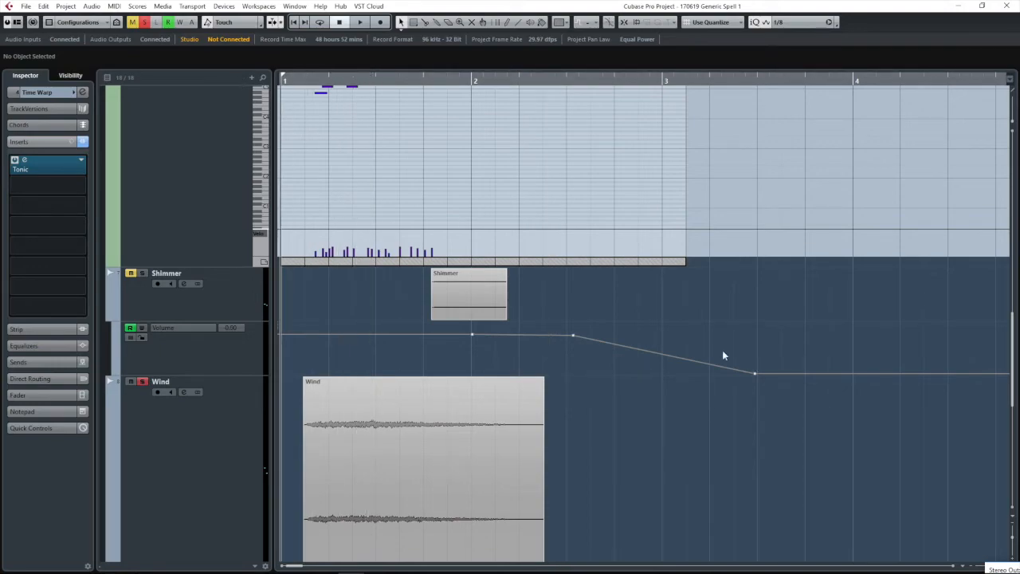
key("space")
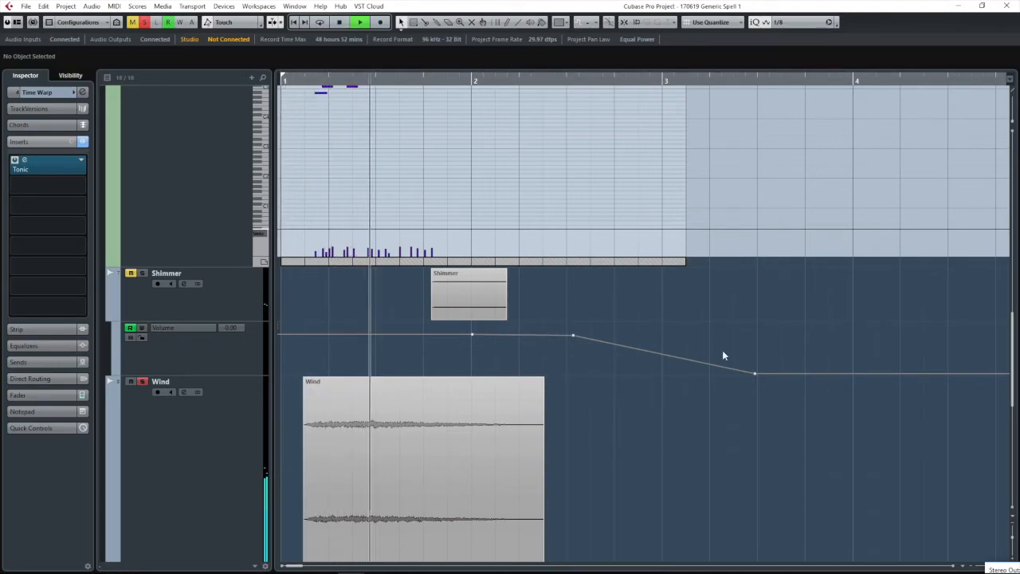
key("space")
Step: Solo Time Warp again and open its Tonic insert, placing the plug-in window clear of the Time Warp clip
scroll(205, 398, "up", 6)
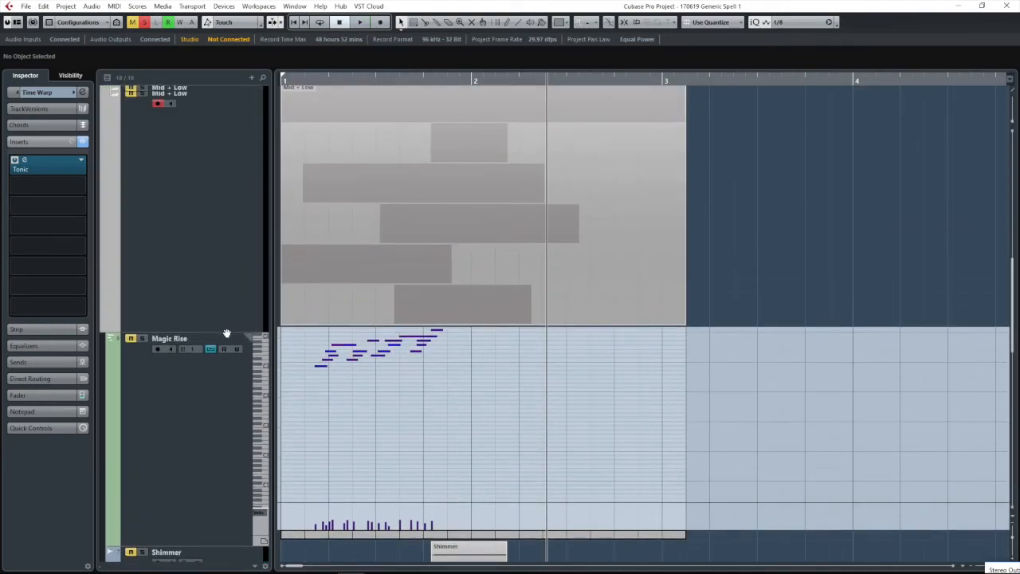
scroll(205, 382, "up", 8)
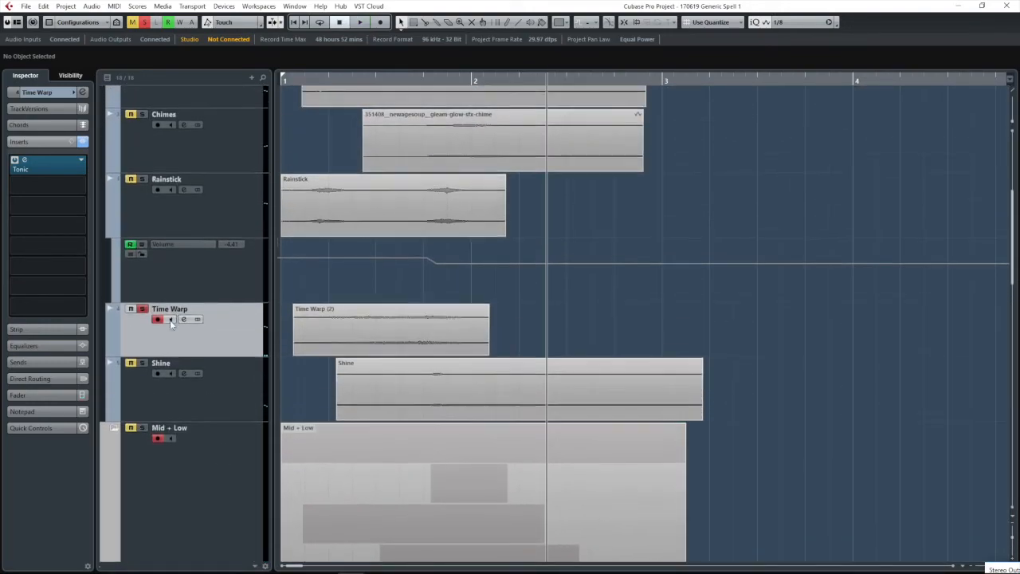
left_click(142, 310)
left_click(142, 310)
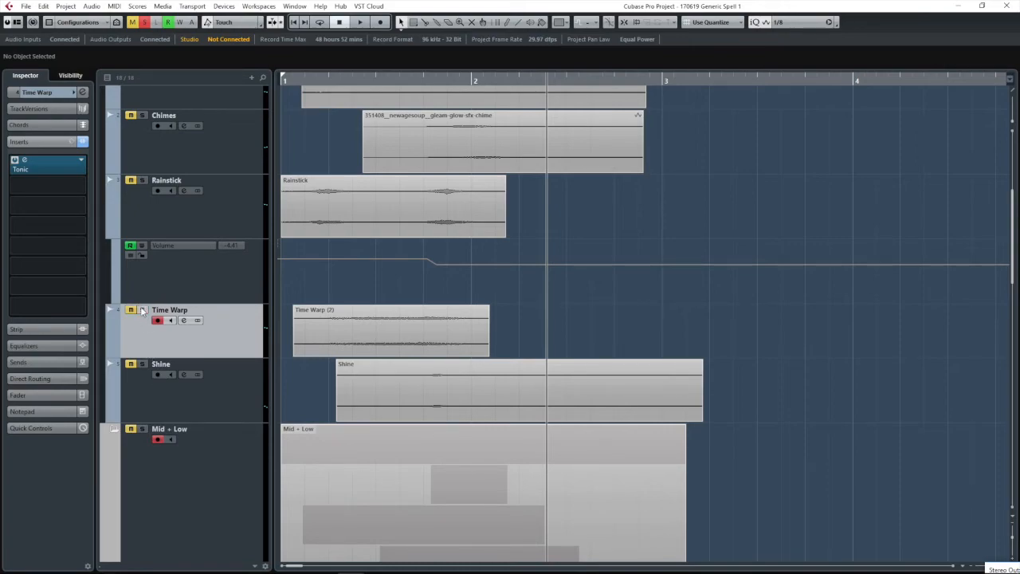
left_click(24, 160)
left_click_drag(658, 182, 623, 122)
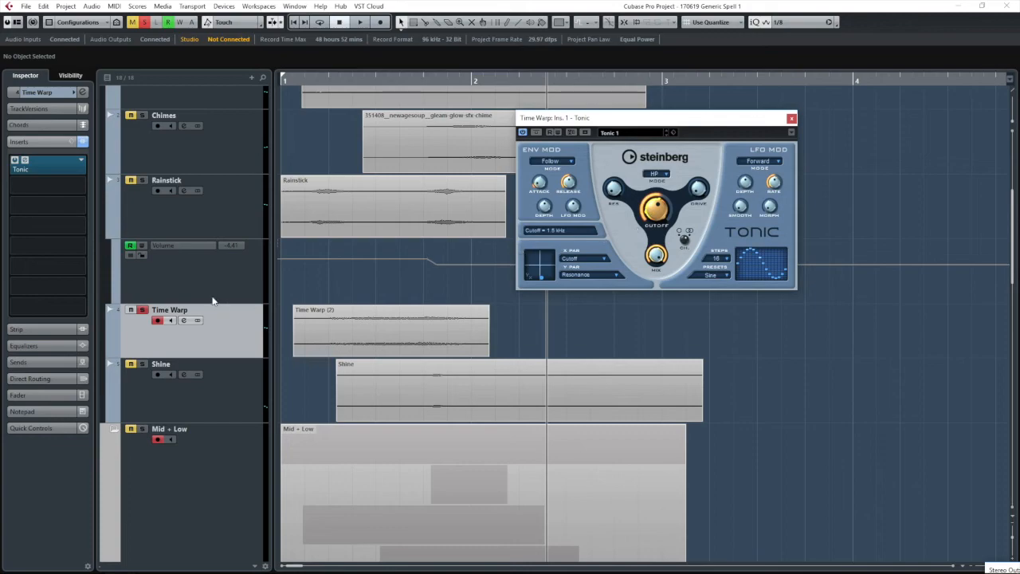
Step: Play Time Warp from the start of bar 1 with Tonic bypassed, and reactivate the insert to compare the sound
left_click(309, 80)
left_click_drag(309, 81, 283, 80)
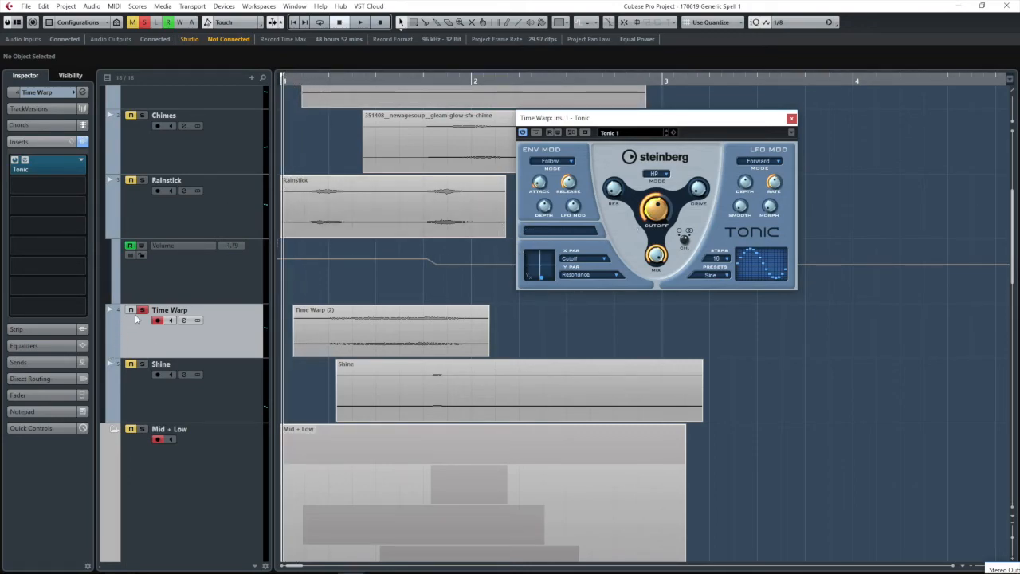
left_click_drag(609, 119, 804, 156)
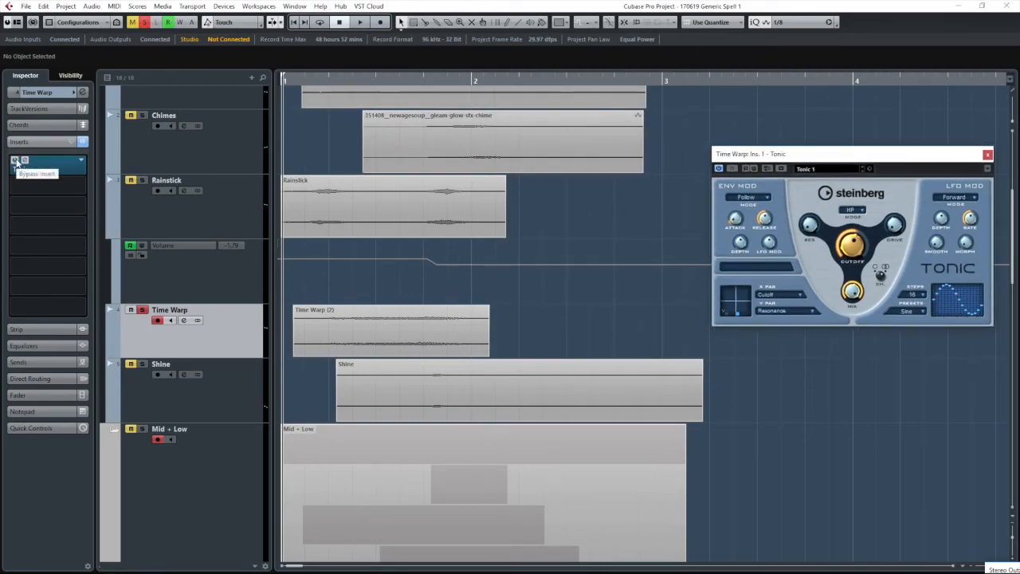
left_click(16, 161)
key("space")
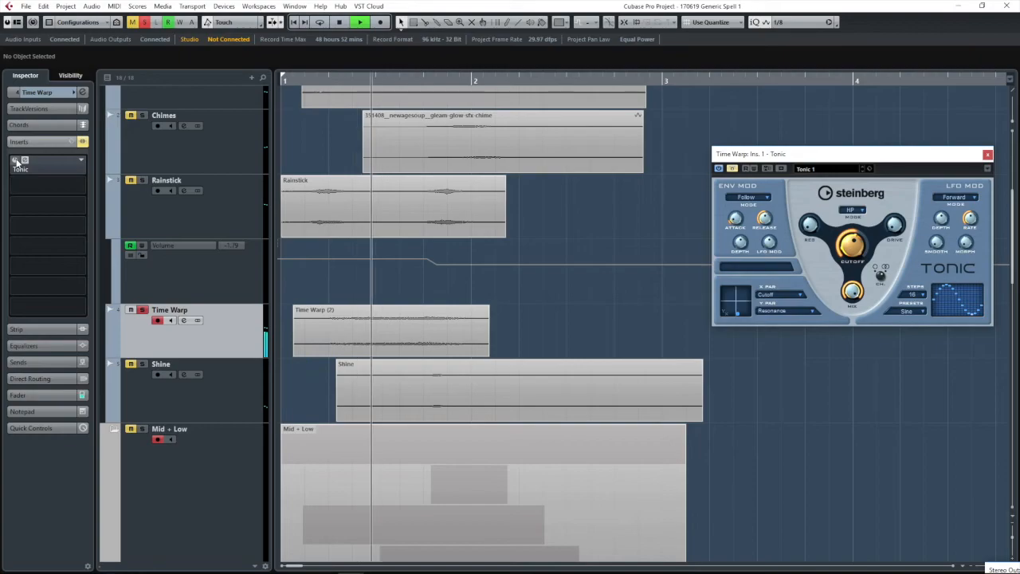
left_click(16, 162)
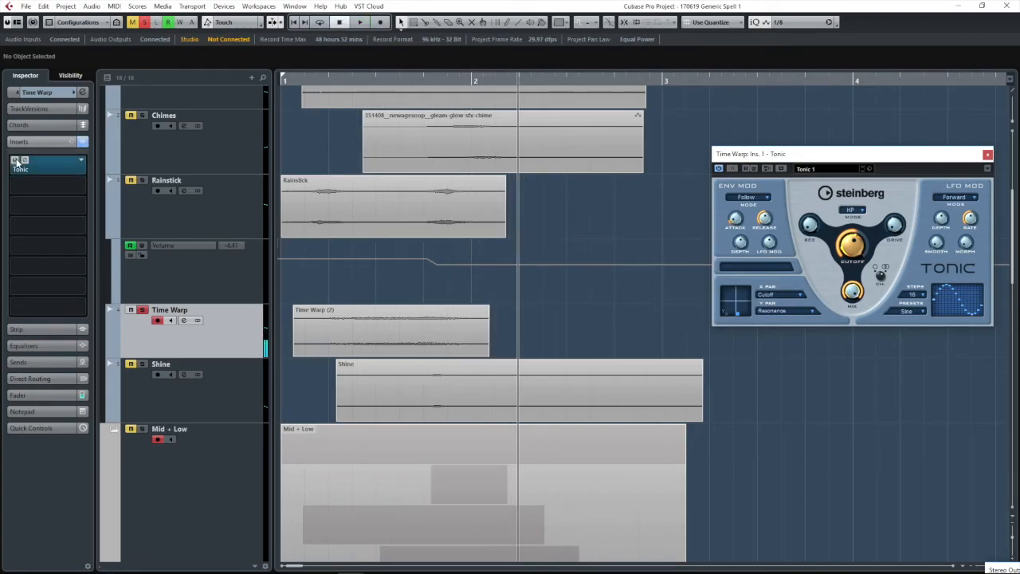
key("space")
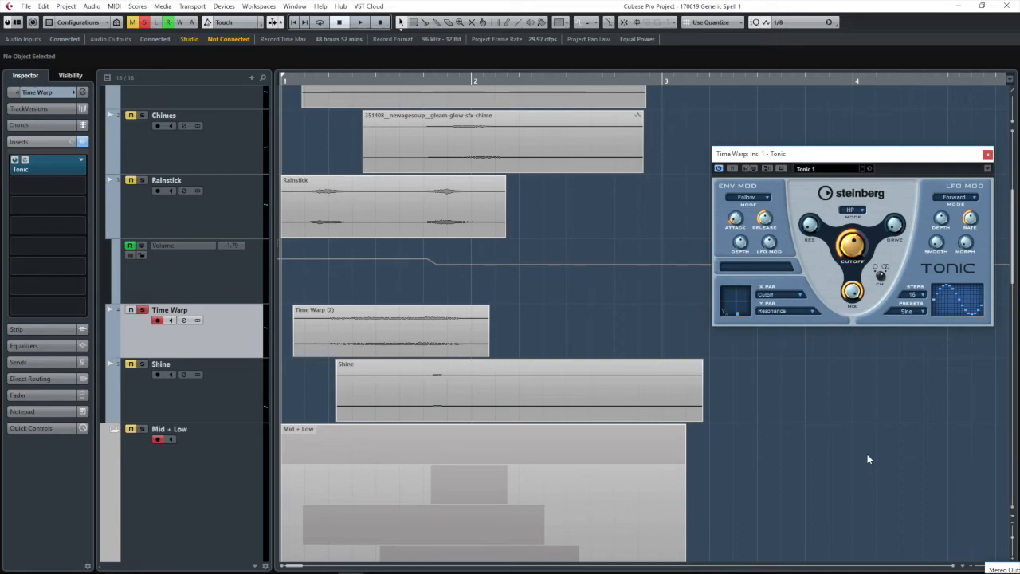
Step: Close the Tonic window, solo Shine instead of Time Warp and play it
left_click(988, 155)
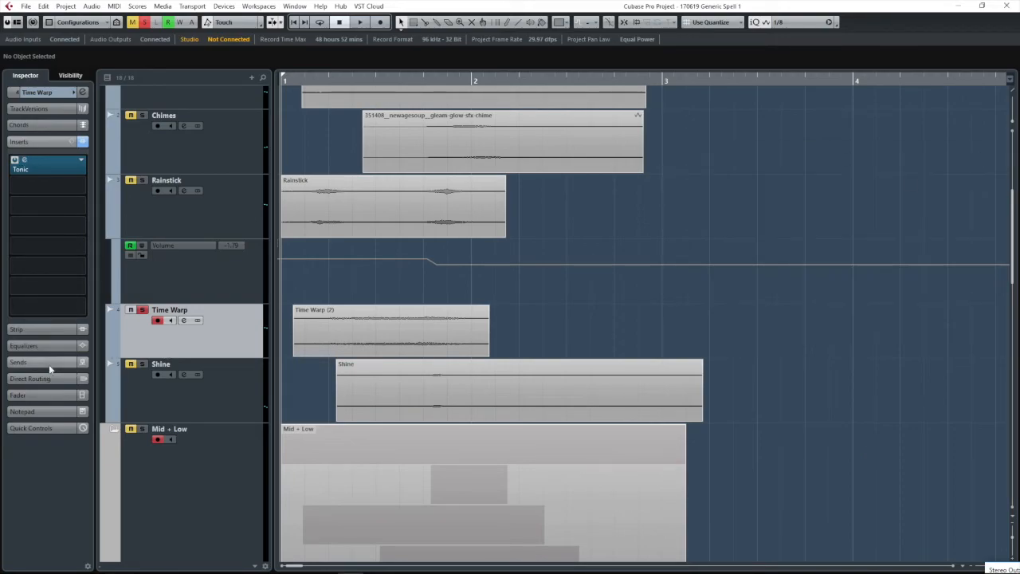
left_click(142, 363)
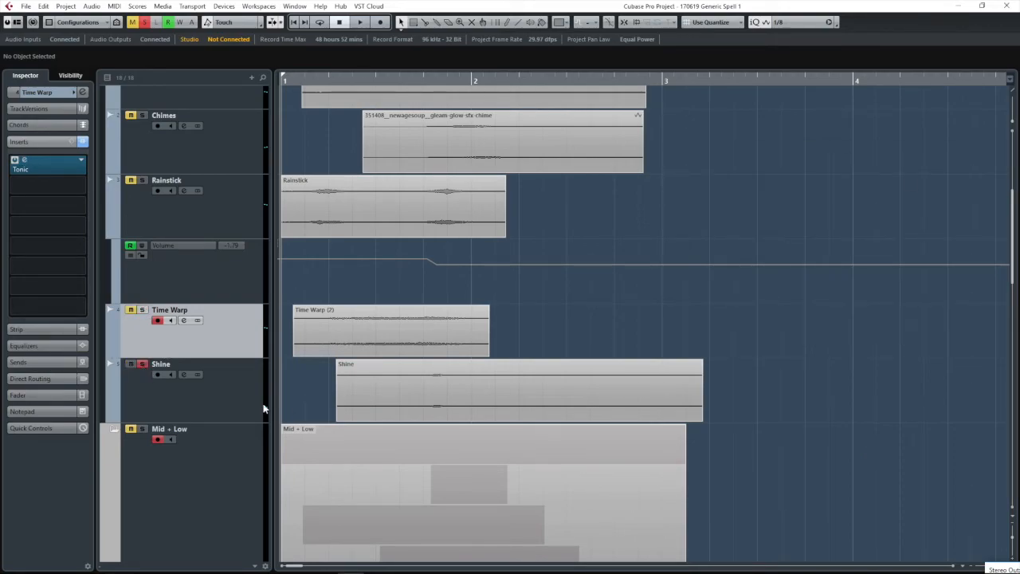
key("space")
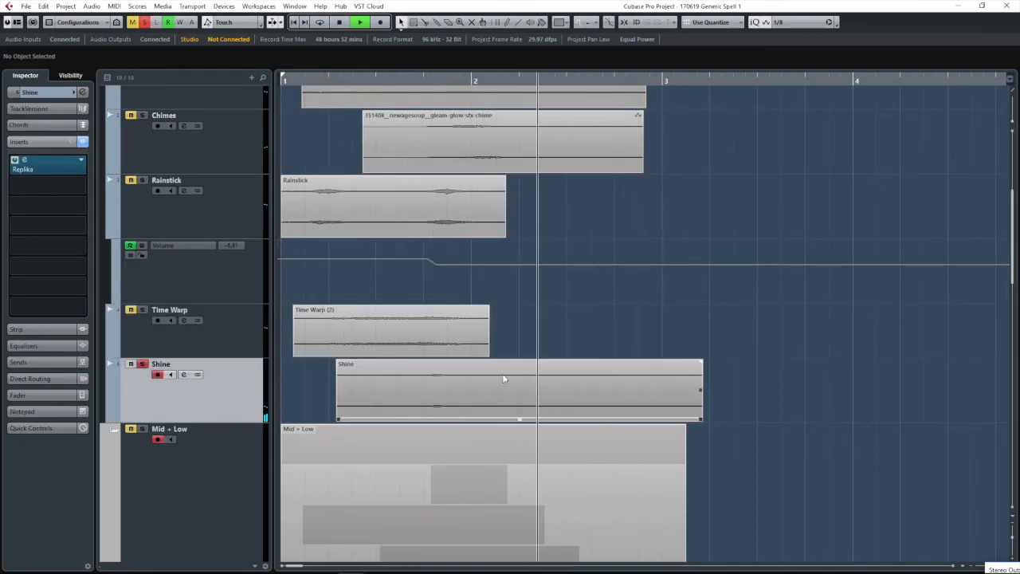
key("space")
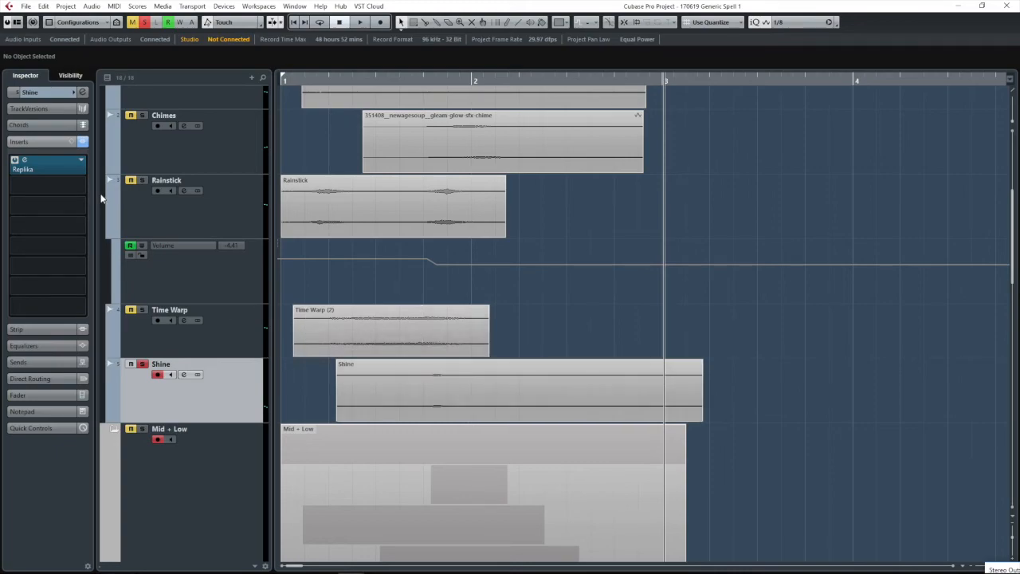
Step: Open the Replika insert on Shine, examine its delay settings beside the clip and close it
left_click(24, 160)
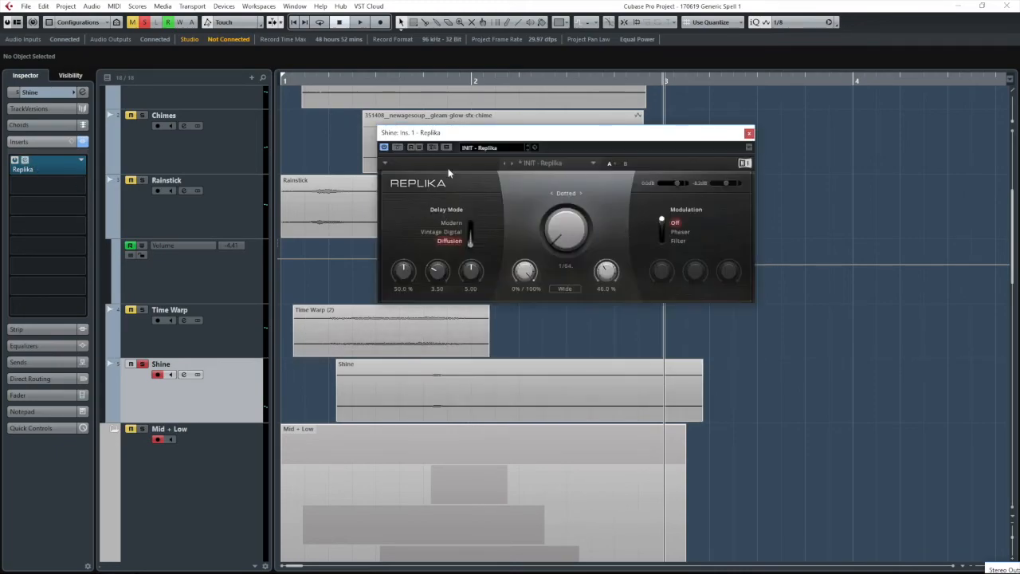
left_click_drag(497, 133, 545, 124)
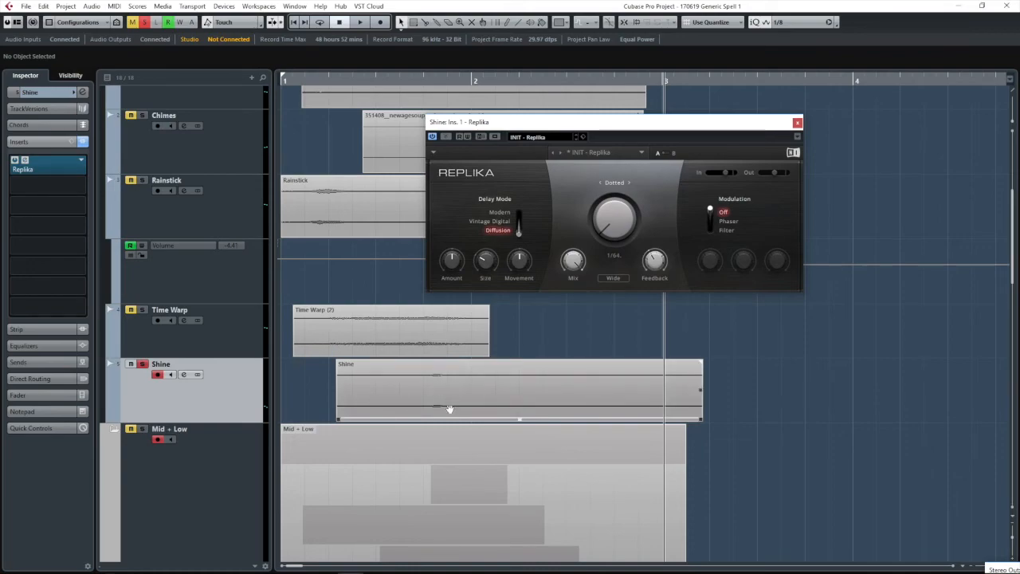
scroll(444, 392, "down", 1)
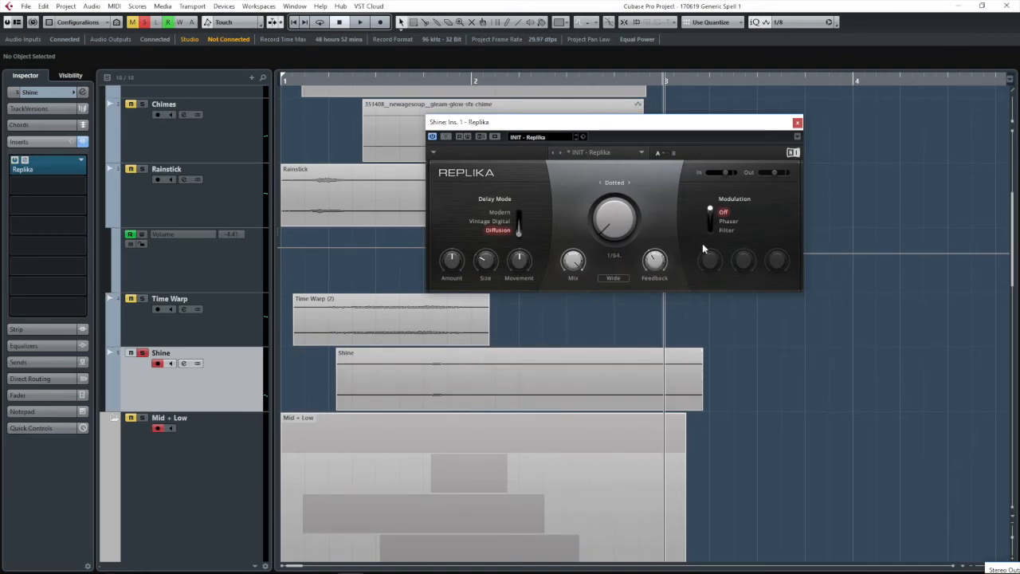
left_click(797, 122)
Step: Solo Magic Rise in the Mid + Low folder together with Shine and play both from early in bar 1
scroll(733, 414, "down", 4)
scroll(725, 391, "down", 1)
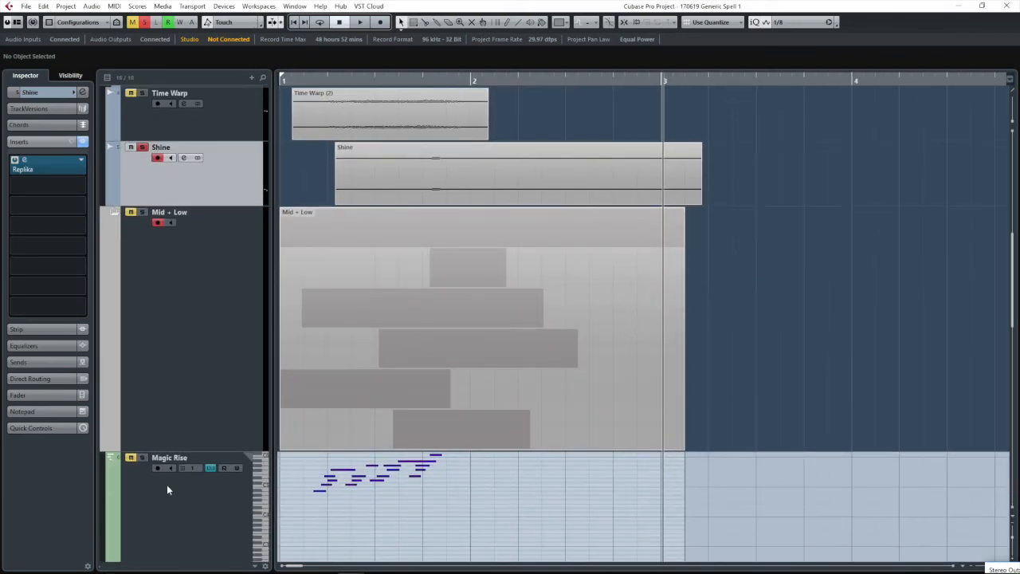
left_click(303, 81)
key("space")
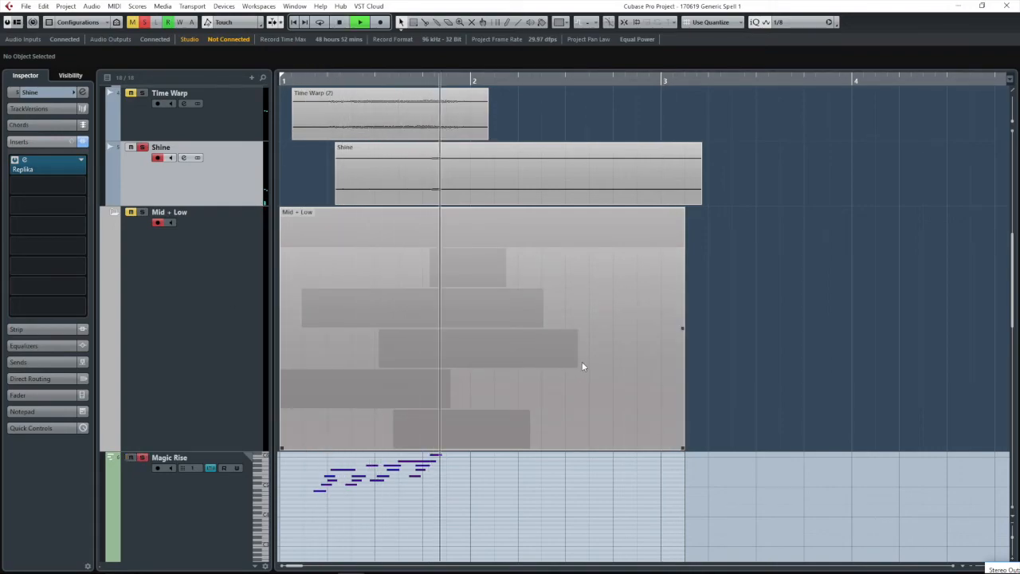
key("space")
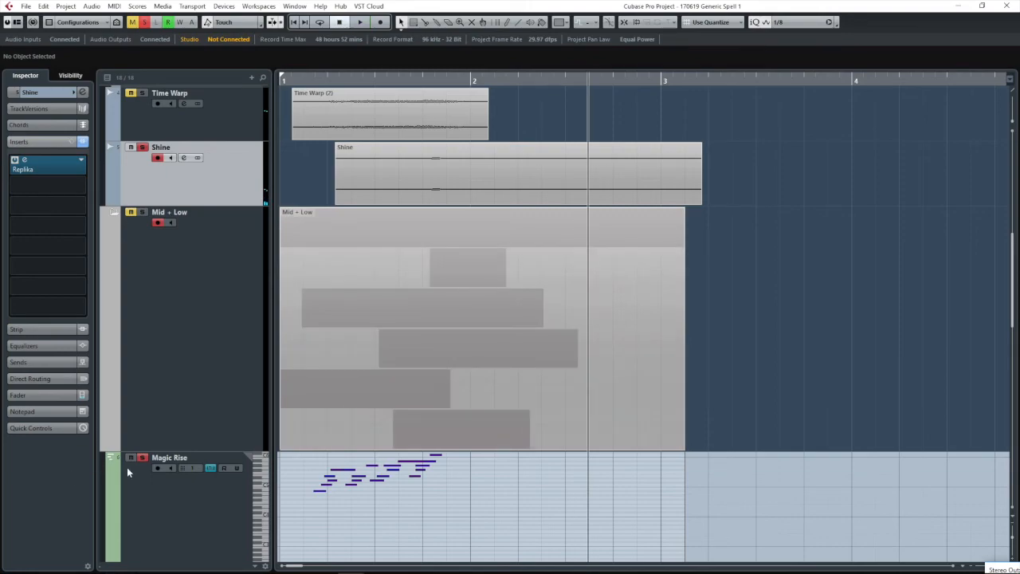
Step: Unsolo Shine on its own, collapse the High folder and leave the High and Mid + Low folders soloed
left_click_drag(493, 167, 494, 343)
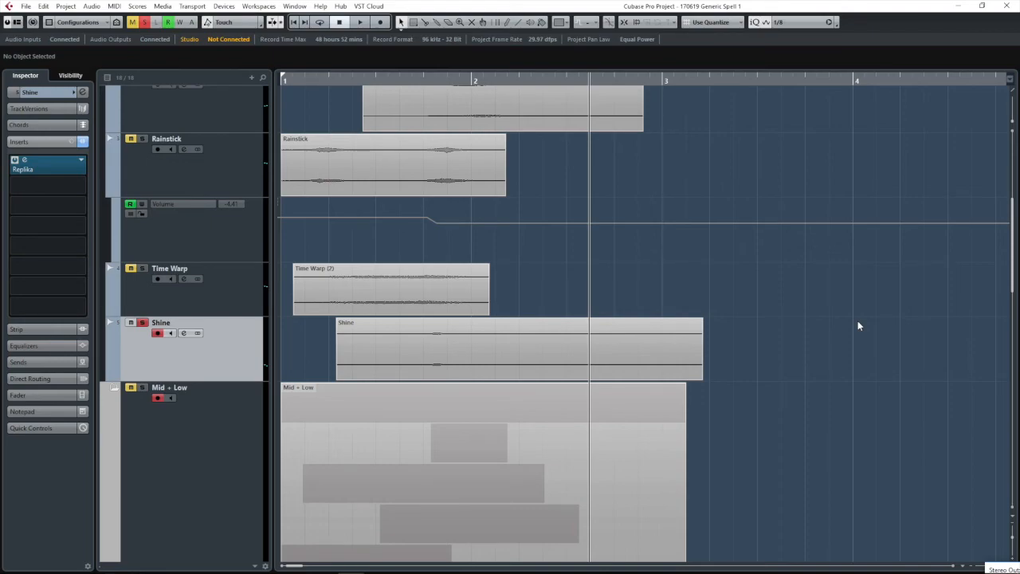
left_click(143, 323)
scroll(126, 280, "up", 5)
left_click(142, 92)
left_click(116, 93)
Step: Play the High and Mid + Low folders together from the project start
key("Home")
key("space")
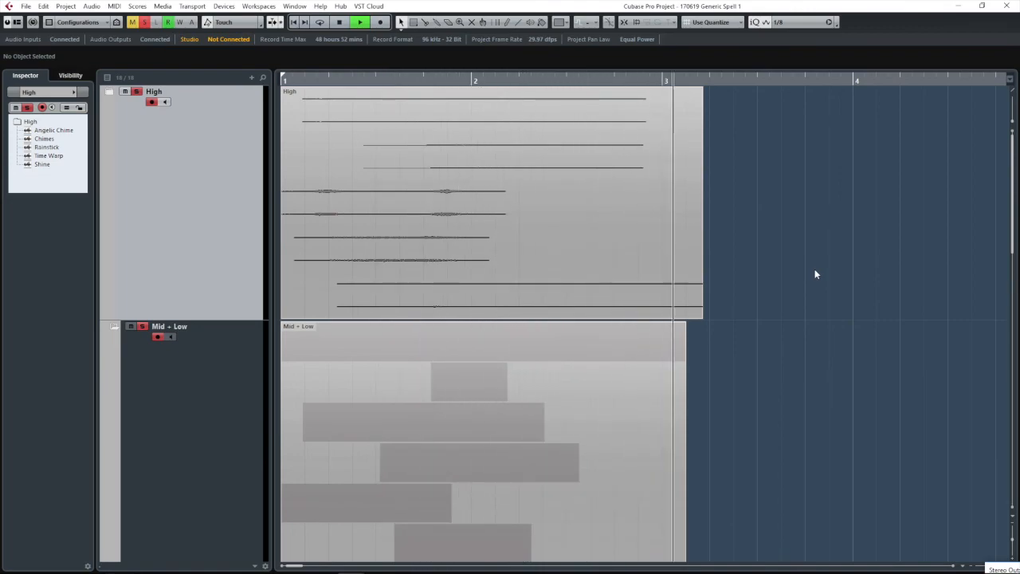
key("space")
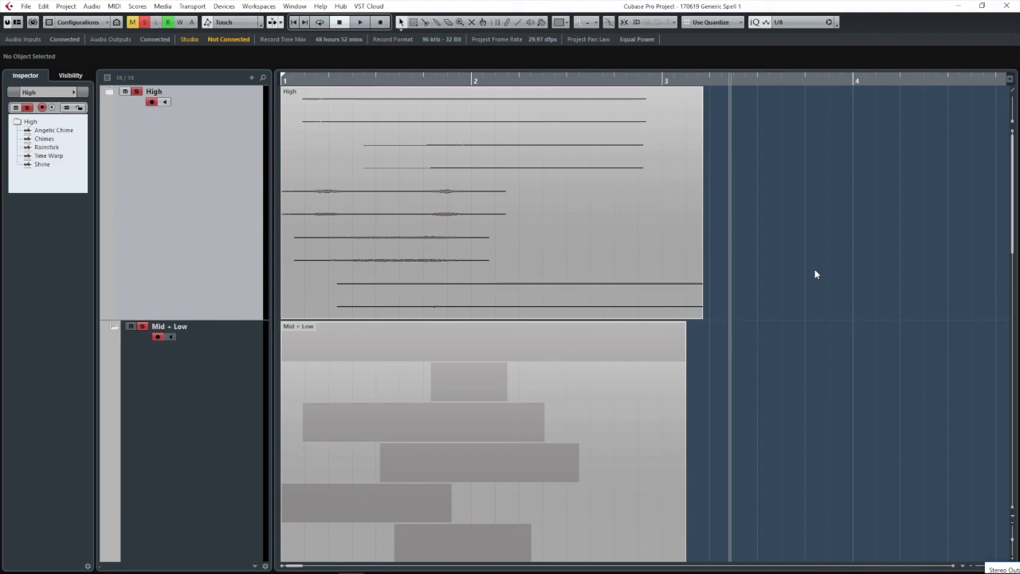